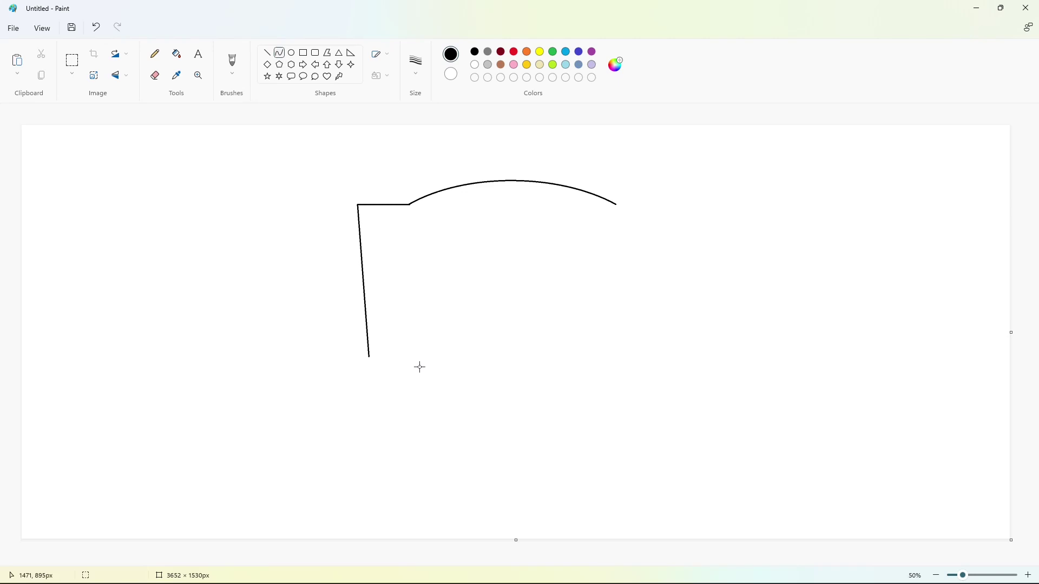
Step: Replace the slanted side line with a straight vertical line running down from the left end of the shield's top edge
key("ctrl+z")
left_click_drag(358, 205, 358, 298)
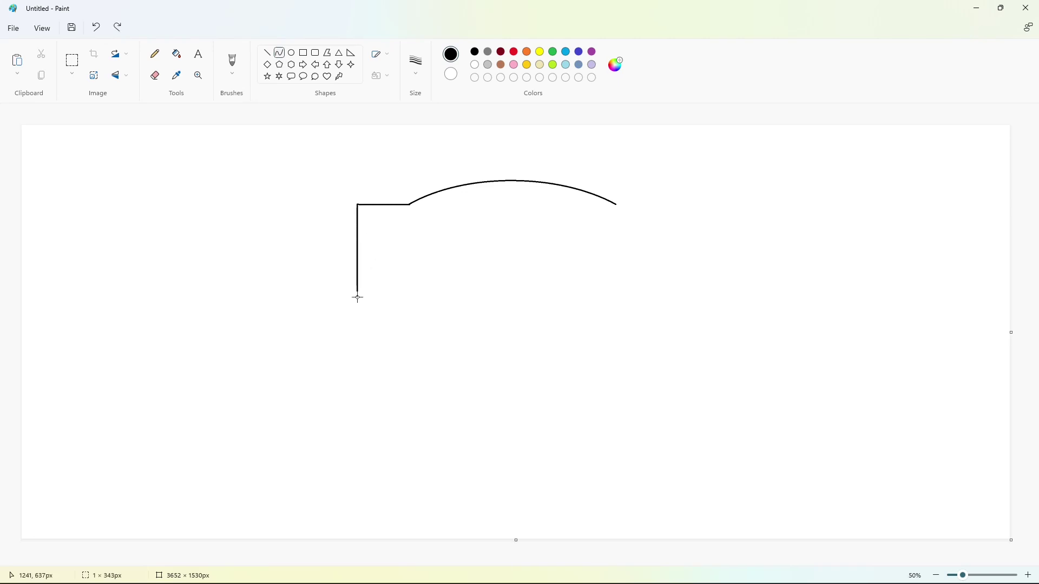
left_click(412, 278)
key("ctrl+z")
left_click(267, 52)
left_click_drag(356, 205, 356, 321)
key("ctrl+z")
left_click_drag(358, 205, 358, 308)
left_click(280, 55)
left_click_drag(369, 358, 511, 483)
left_click_drag(440, 422, 389, 420)
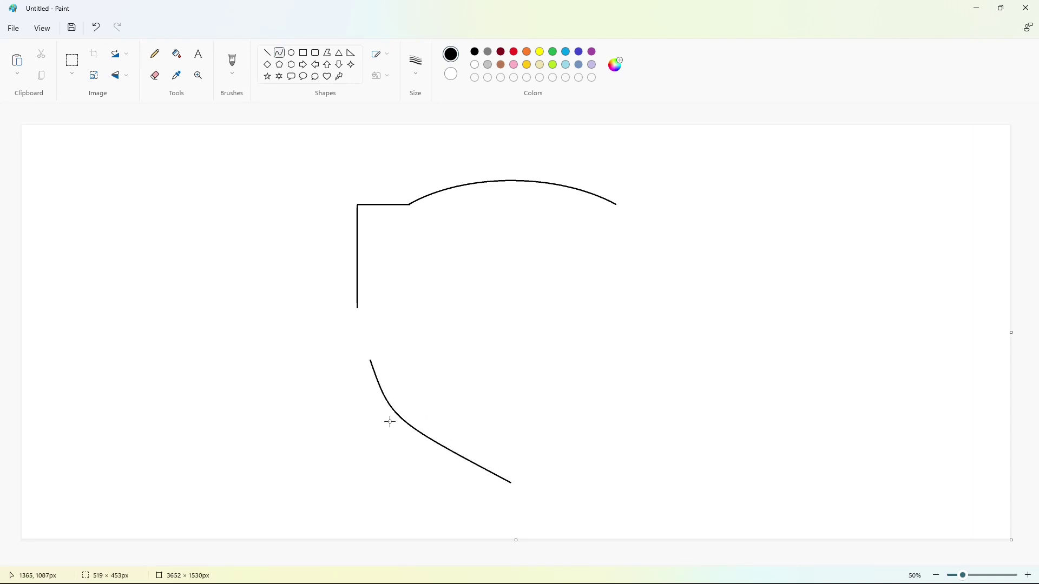
left_click_drag(460, 444, 480, 454)
key("ctrl+z")
Step: Draw an S-shaped curve about 521 × 445 px for the shield's lower left edge, ending at the bottom tip
left_click_drag(370, 363, 511, 483)
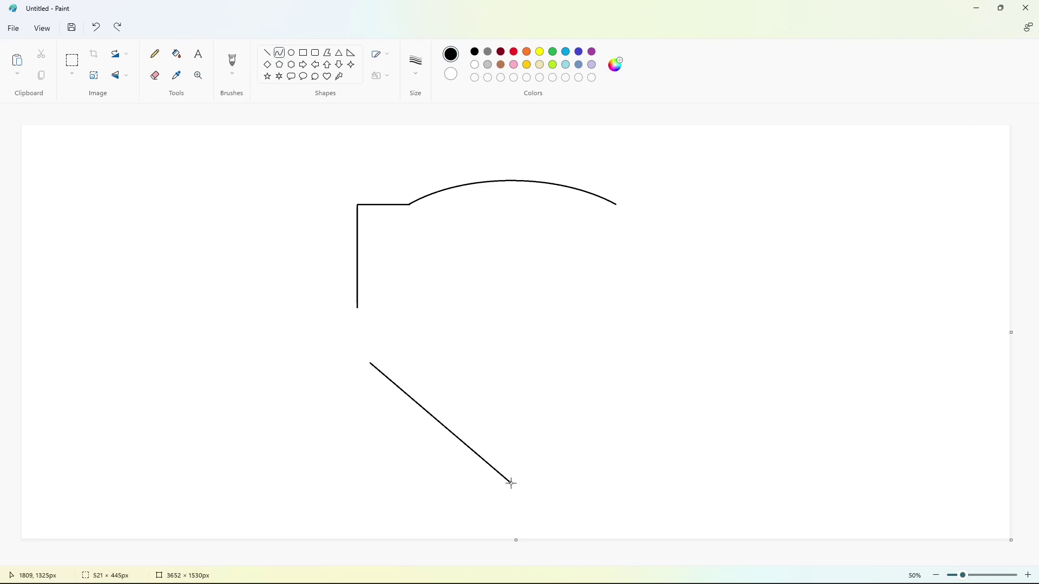
mouse_move(392, 387)
left_mouse_down()
mouse_move(393, 440)
mouse_move(469, 441)
left_mouse_up()
Step: Copy and paste the half-drawn shield as a transparent selection and flip the copy horizontally
left_click(72, 60)
left_click_drag(329, 175, 669, 514)
key("ctrl+c")
key("ctrl+v")
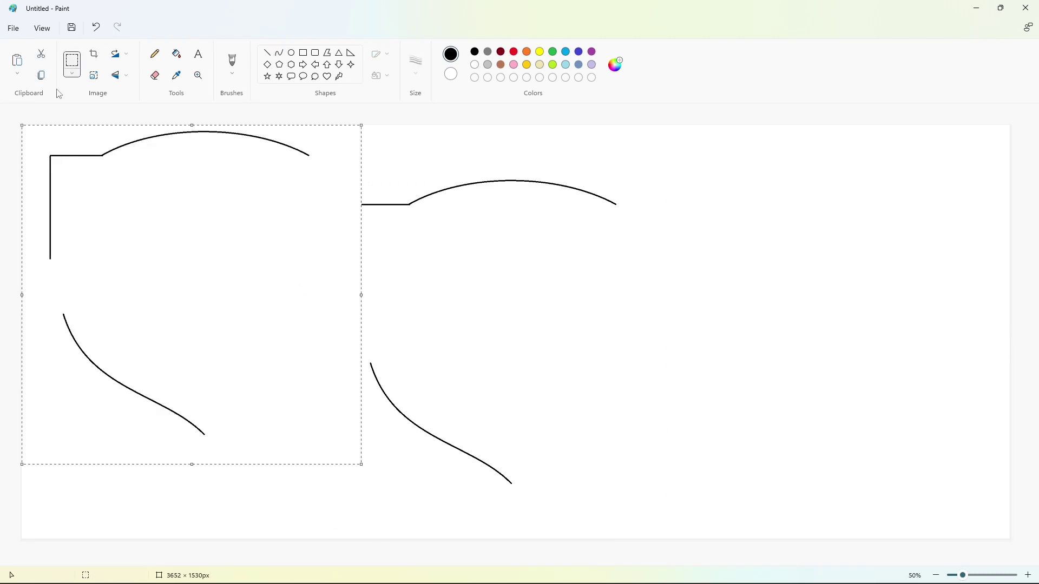
left_click(72, 73)
left_click(120, 76)
left_click(127, 114)
Step: Move the mirrored copy over the original so that it forms the right half, aligned with the top arch
left_click_drag(141, 243, 488, 298)
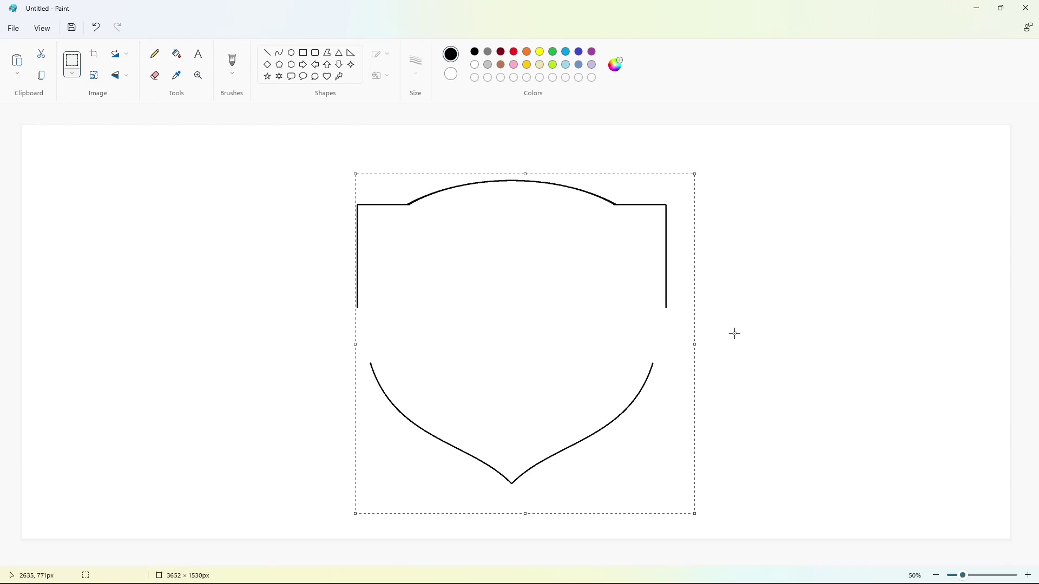
key("Right")
key("Right")
key("Right")
key("Right")
key("Right")
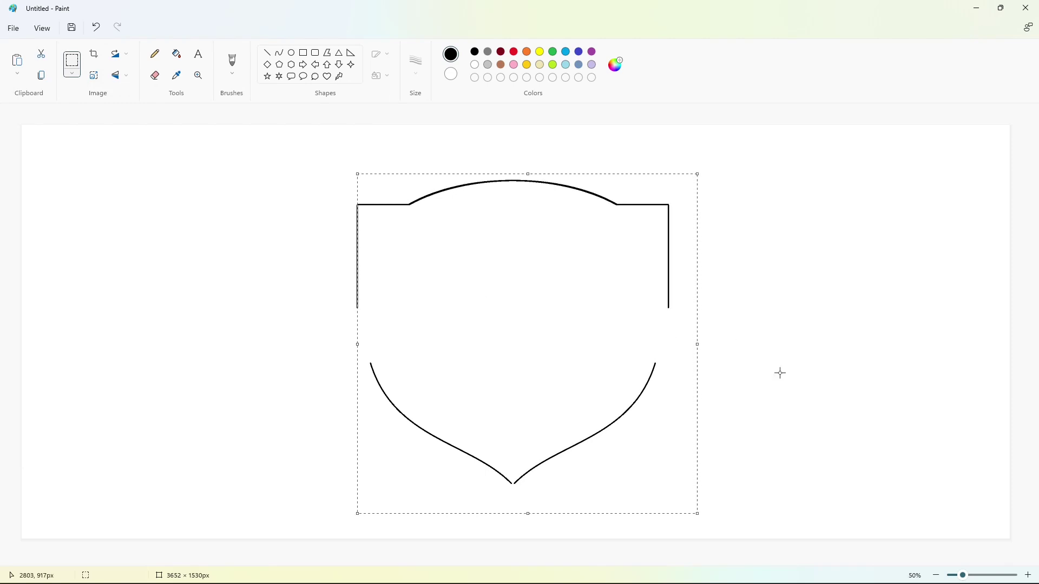
left_click(780, 373)
Step: Close the gap at the shield's bottom tip with a short straight line
scroll(779, 373, "up", 1)
scroll(649, 450, "down", 6)
left_click_drag(477, 562, 702, 562)
left_click(267, 52)
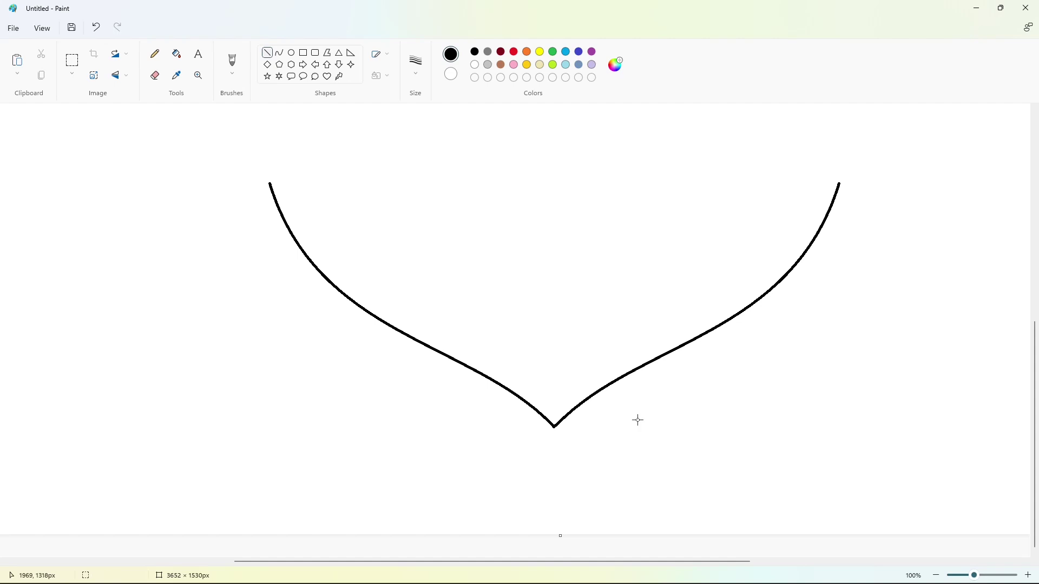
scroll(892, 523, "down", 2, "ctrl")
Step: Connect both vertical side lines to the lower curves with slanted straight lines
left_click(176, 53)
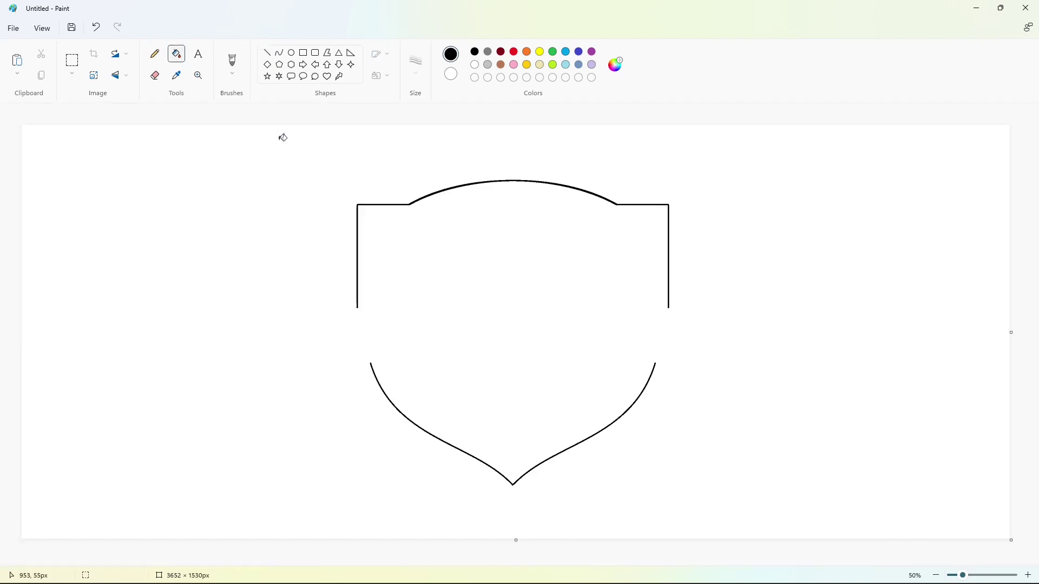
left_click(267, 52)
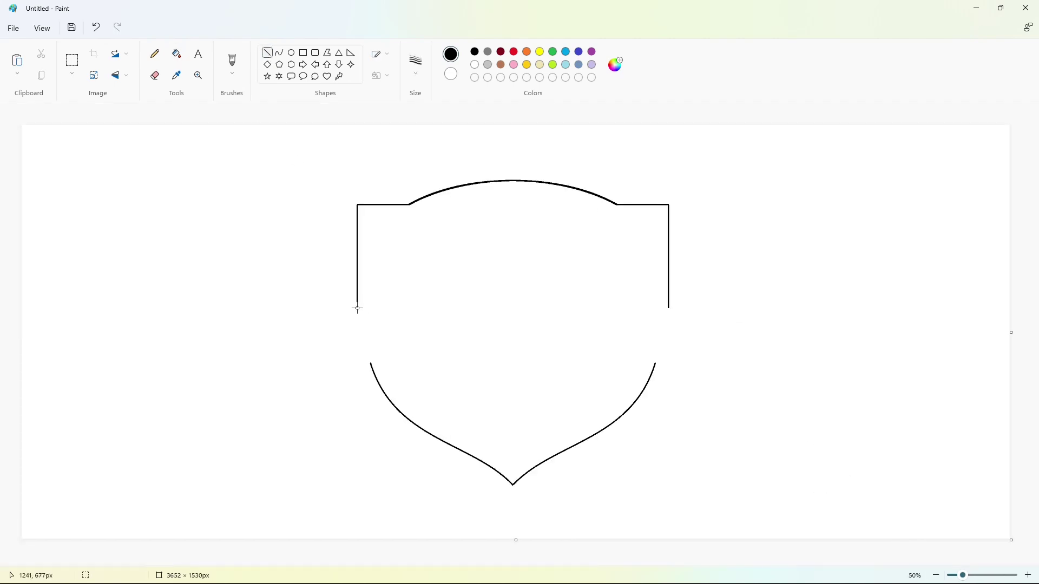
left_click_drag(357, 308, 370, 364)
left_click_drag(669, 308, 655, 364)
Step: Fill the shield black and recolour it, outline included, to solid purple
left_click(177, 53)
left_click(540, 283)
left_click(592, 51)
left_click(524, 259)
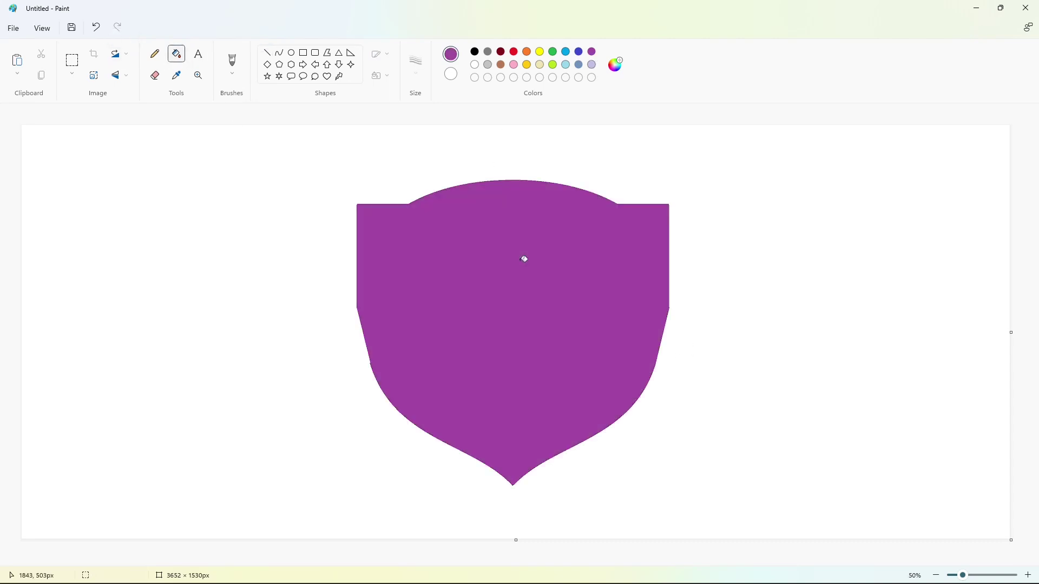
Step: Start a jagged black fur outline with the Curve shape above the left half of the shield's top arch
left_click(279, 52)
left_click(474, 51)
mouse_move(495, 172)
left_mouse_down()
mouse_move(471, 165)
mouse_move(479, 176)
mouse_move(428, 177)
mouse_move(447, 186)
left_mouse_up()
left_click(478, 170)
double_click(473, 170)
double_click(467, 172)
left_click(489, 155)
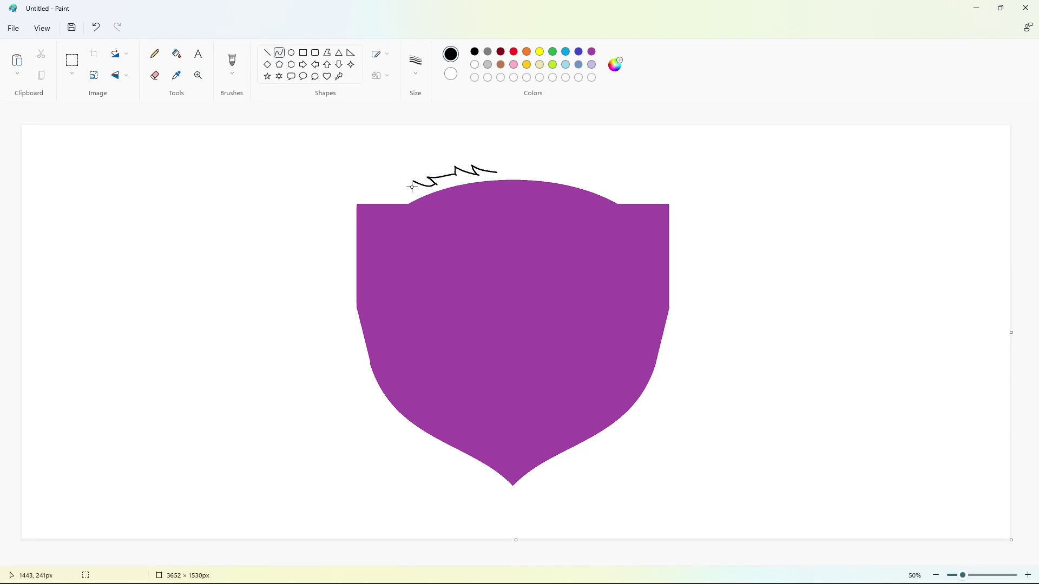
Step: Continue the jagged outline over the left shoulder and around the upper left corner of the shield
left_click_drag(415, 186, 385, 189)
left_click_drag(402, 192, 394, 200)
left_click_drag(366, 197, 345, 189)
left_click_drag(353, 192, 367, 206)
left_click_drag(344, 190, 351, 201)
left_click_drag(348, 195, 346, 207)
left_click(383, 207)
Step: Extend the outline down the shield's left side with spikes near both ends and a long smooth curve between
mouse_move(343, 214)
left_mouse_down()
mouse_move(358, 365)
mouse_move(380, 403)
left_mouse_up()
left_click(369, 204)
key("ctrl+z")
left_click(387, 255)
left_click(398, 367)
left_click(365, 379)
left_click(401, 375)
left_click(370, 389)
left_click(423, 382)
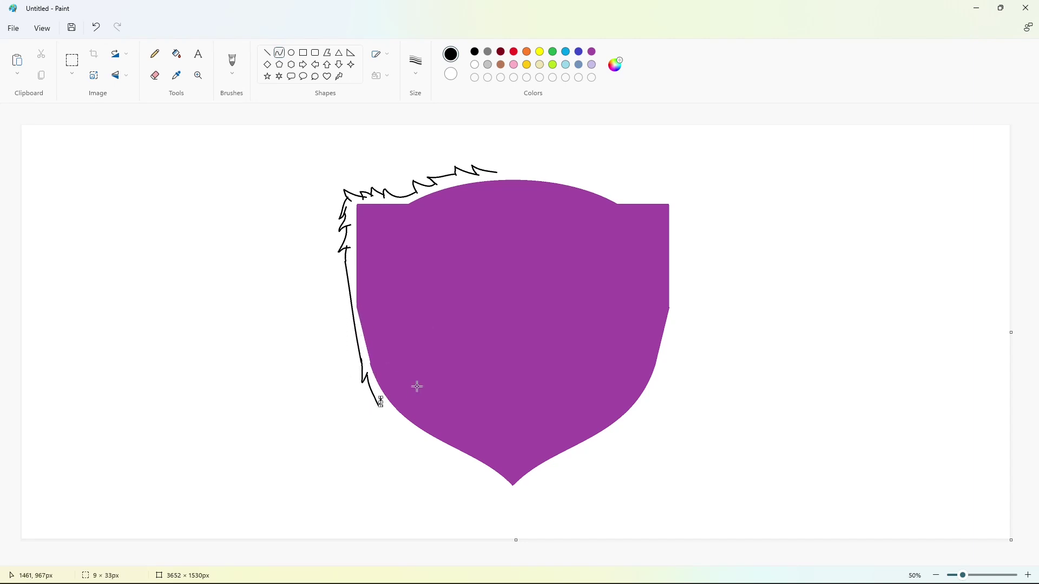
Step: Draw jagged fur spikes along the upper part of the shield's lower left curve
left_click(416, 386)
left_click(384, 404)
left_click(416, 405)
left_click(416, 417)
left_click_drag(393, 416, 483, 482)
left_click(397, 435)
left_click(425, 433)
left_click(445, 428)
Step: Carry the jagged spikes along the rest of the lower left curve to the shield's bottom tip
left_click(421, 442)
left_click(439, 440)
left_click(455, 467)
left_click(473, 463)
left_click(505, 448)
left_click(498, 465)
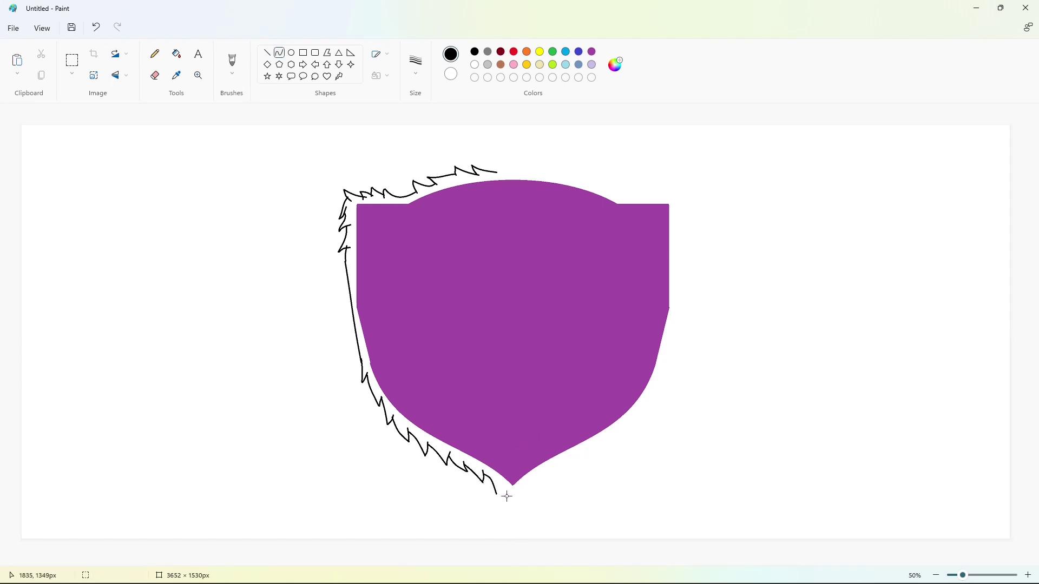
left_click(499, 489)
left_click(518, 490)
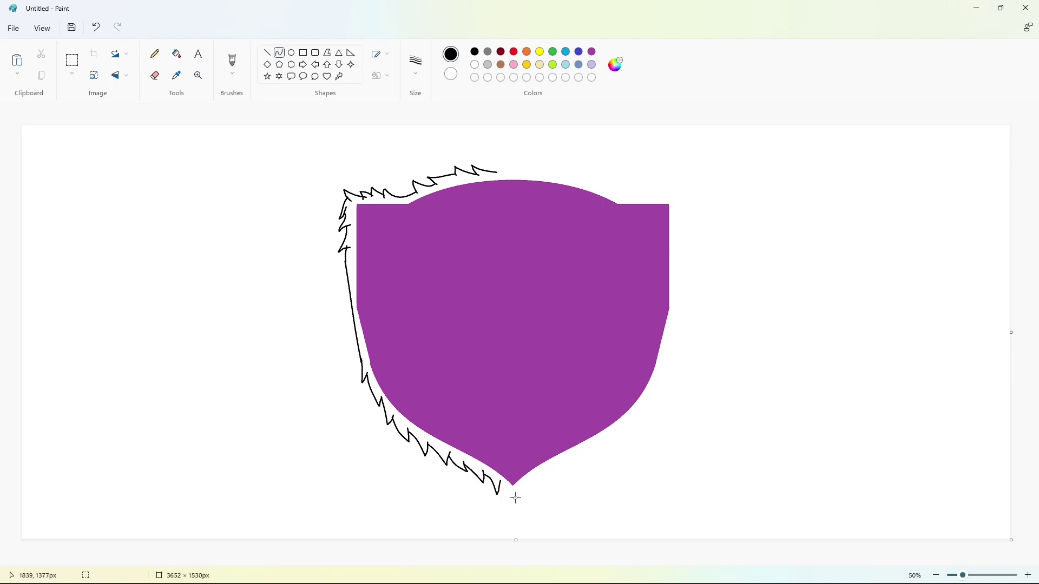
Step: Draw a pointed tuft at the crest and jagged spikes above the right half of the top arch
left_click(267, 53)
left_click(570, 145)
mouse_move(505, 171)
left_mouse_down()
mouse_move(538, 161)
mouse_move(599, 179)
left_mouse_up()
left_click(277, 53)
left_click(546, 151)
left_click(575, 158)
left_click(619, 171)
left_click(602, 160)
left_click(589, 174)
left_click(620, 172)
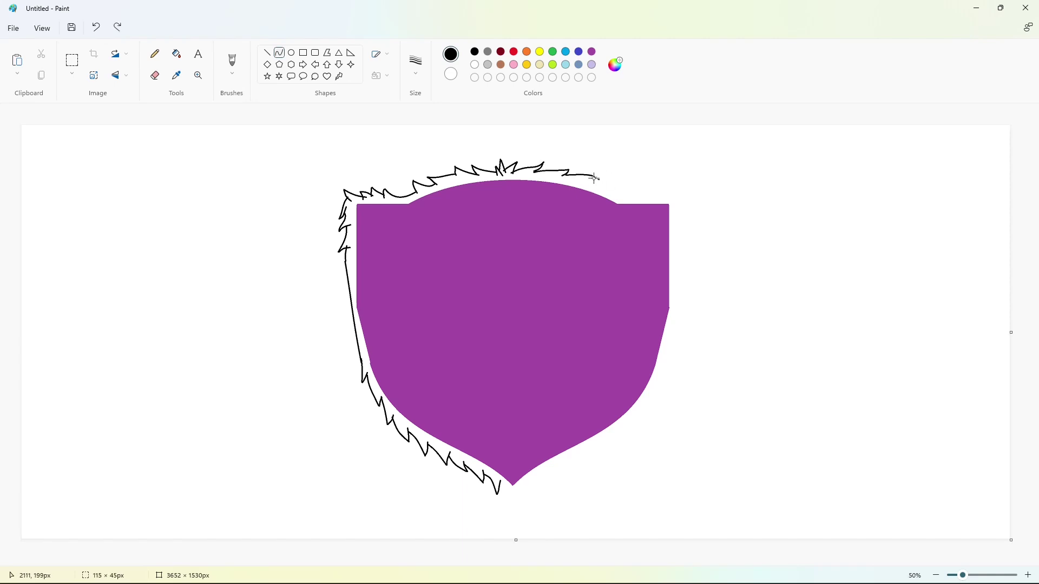
Step: Continue the jagged outline over the right shoulder to the shield's upper right corner
left_click(585, 183)
left_click_drag(610, 183, 612, 190)
double_click(609, 185)
left_click(636, 189)
mouse_move(661, 192)
left_mouse_down()
mouse_move(705, 184)
mouse_move(651, 201)
mouse_move(681, 190)
left_mouse_up()
left_click(654, 199)
key("ctrl+z")
double_click(668, 198)
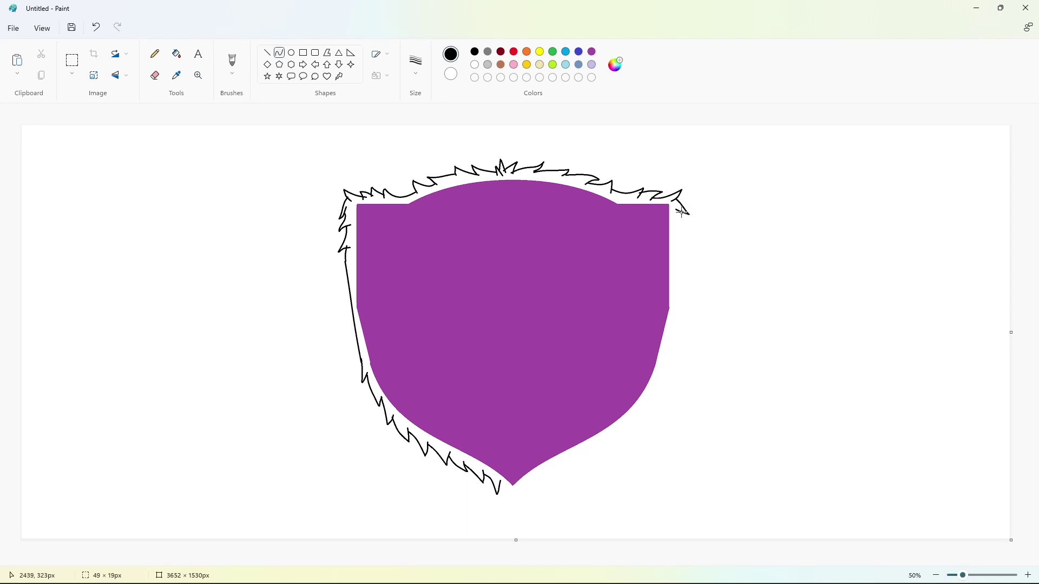
Step: Draw spikes down the upper right side and a long curved line to the start of the lower right curve
double_click(682, 212)
left_click_drag(679, 210, 687, 228)
double_click(683, 222)
left_click(726, 219)
left_click(709, 225)
left_click(712, 250)
left_click_drag(683, 256, 665, 371)
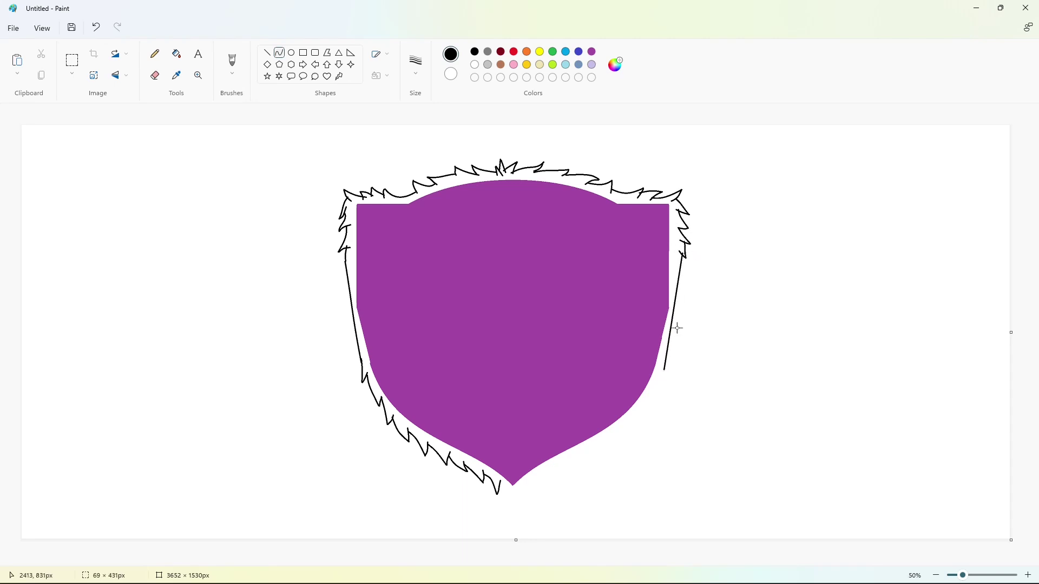
left_click(677, 327)
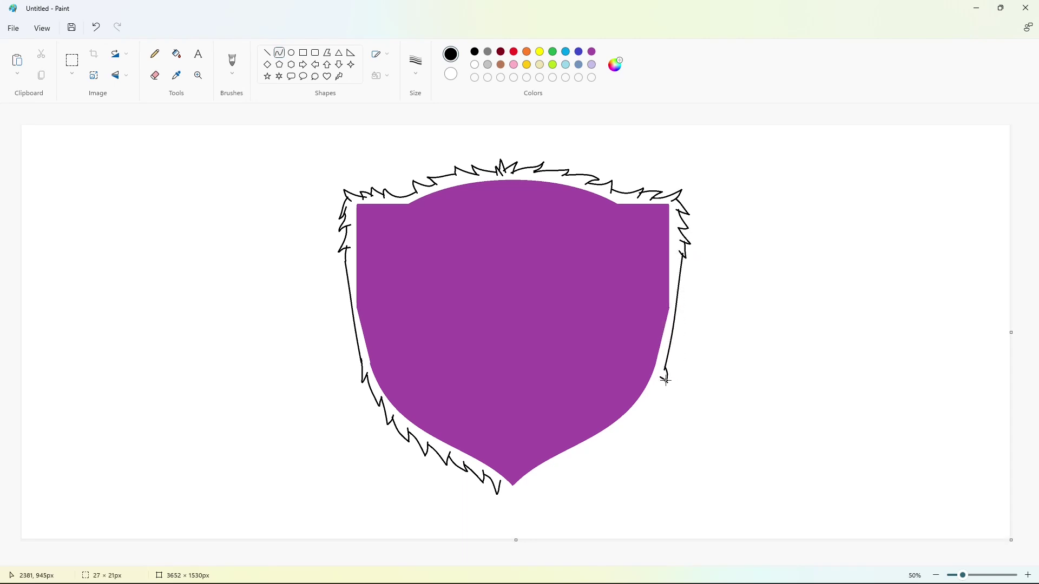
Step: Draw jagged fur spikes along the upper part of the shield's lower right curve
left_click(666, 381)
mouse_move(662, 393)
left_mouse_down()
mouse_move(655, 386)
mouse_move(645, 414)
mouse_move(642, 404)
mouse_move(609, 451)
mouse_move(610, 437)
mouse_move(536, 491)
mouse_move(533, 478)
mouse_move(512, 506)
left_mouse_up()
left_click(697, 392)
double_click(654, 403)
key("ctrl+z")
double_click(646, 407)
double_click(633, 417)
left_click(624, 433)
left_click(672, 429)
left_click(626, 427)
key("ctrl+z")
Step: Extend the jagged spikes along the middle of the shield's lower right curve
double_click(614, 437)
left_click(680, 438)
left_click(606, 455)
left_click(642, 452)
key("ctrl+z")
double_click(598, 458)
left_click(644, 455)
double_click(586, 458)
left_click(642, 453)
Step: Finish the lower right spikes and close the jagged outline in a point below the shield's tip
left_click(568, 466)
left_click(608, 486)
double_click(532, 484)
left_click(520, 487)
left_click(520, 487)
left_click(507, 494)
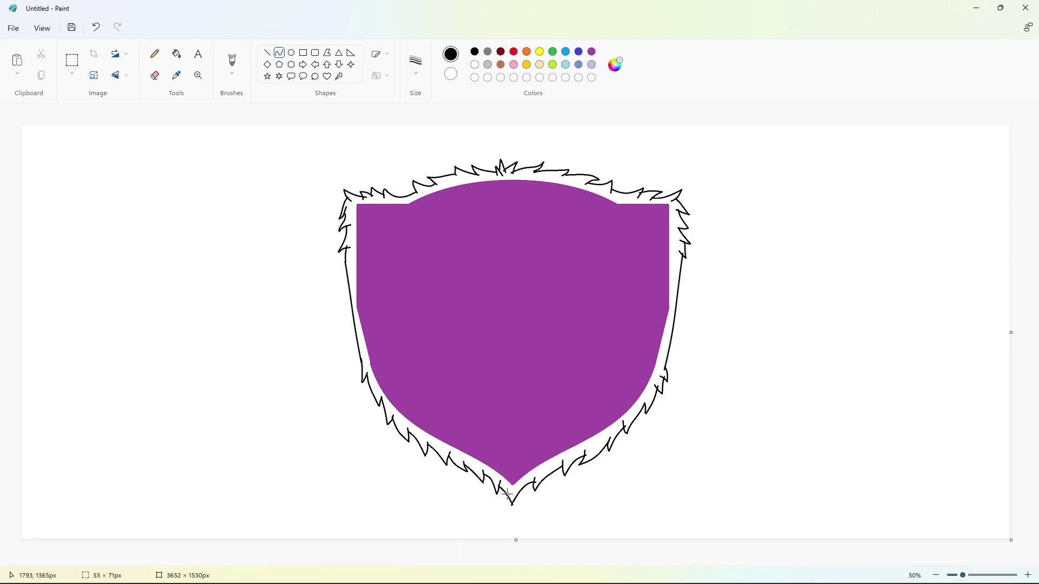
left_click(564, 497)
Step: Fill the fur border around the shield black and recolour it, outline included, to lavender
left_click(176, 53)
left_click(353, 253)
left_click(592, 64)
left_click(580, 180)
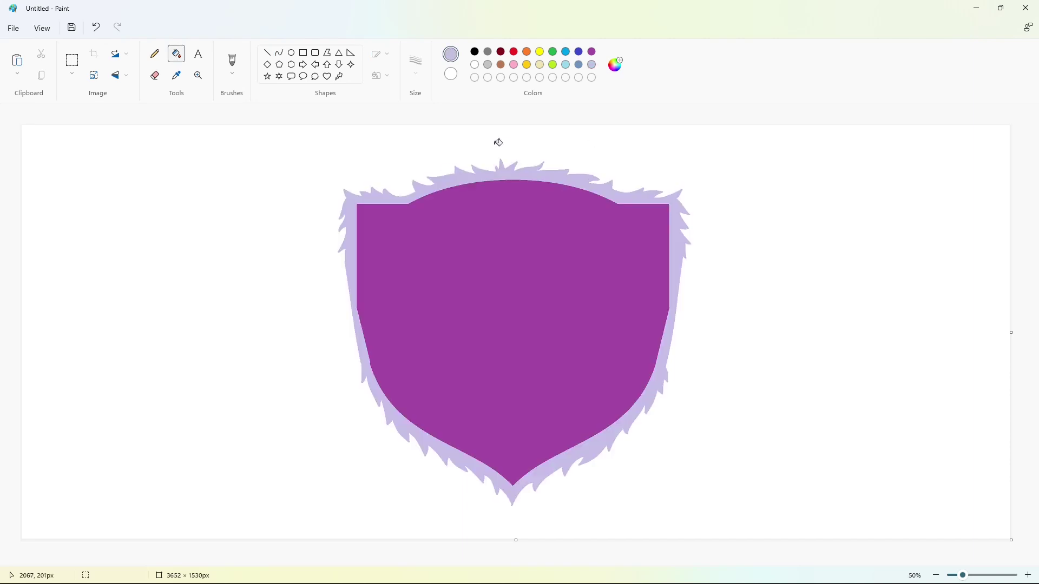
Step: Draw a wide rectangle across the middle of the shield, extending past both sides, and fill it solid black
left_click(475, 52)
left_click(304, 53)
left_click_drag(309, 264, 717, 363)
left_click(177, 54)
left_click(329, 286)
left_click(353, 285)
left_click(374, 285)
left_click(671, 322)
left_click(689, 326)
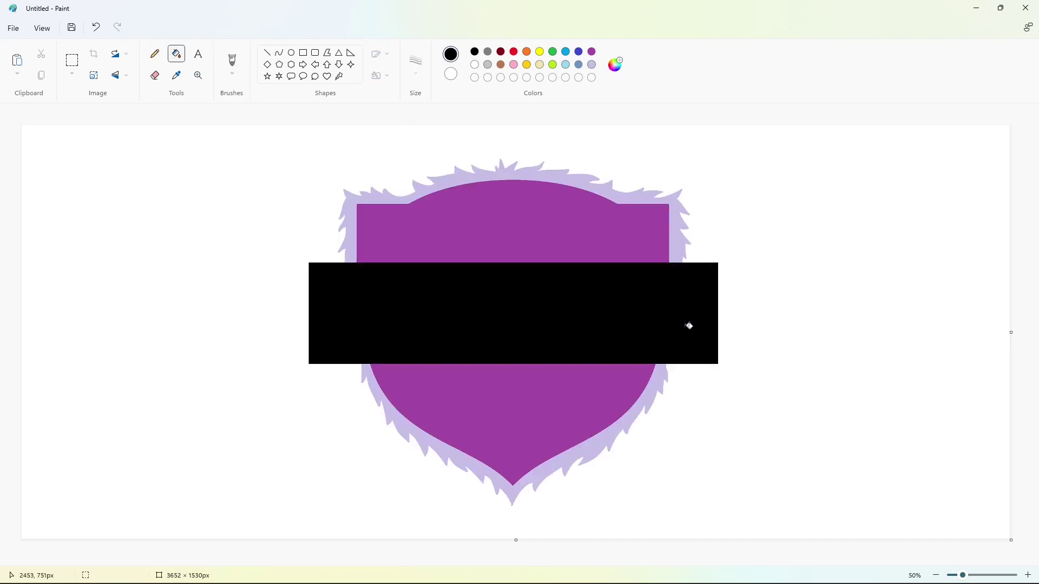
Step: Draw a smaller rectangle just outside the black banner's left end and fill it solid purple
left_click(303, 52)
left_click_drag(301, 270, 247, 356)
left_click(176, 53)
left_click(286, 301)
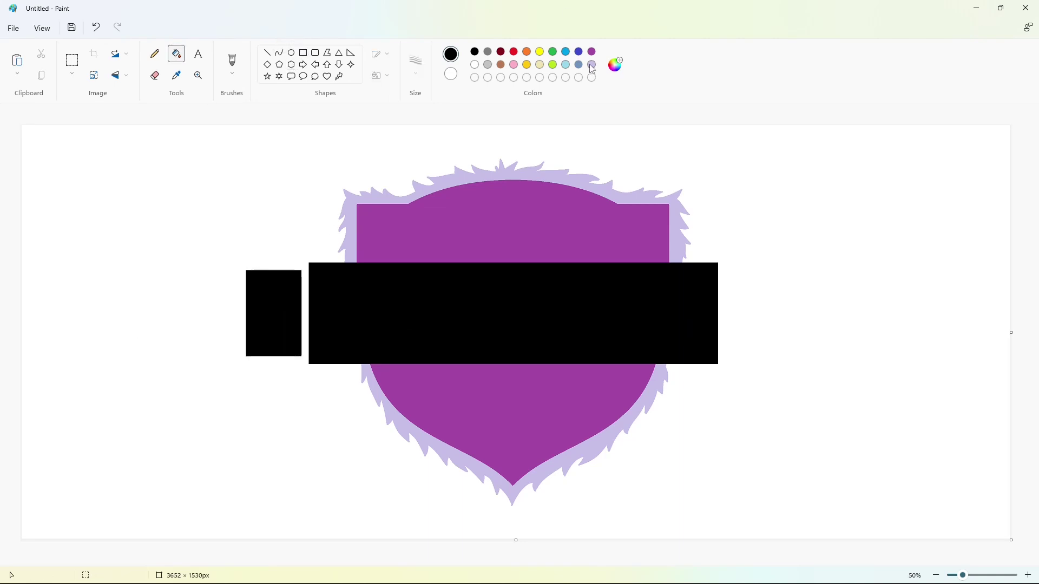
left_click(591, 51)
left_click(298, 276)
Step: Draw two black diagonal lines meeting inside the purple rectangle at the banner's left end to outline a V-shaped notch
left_click(267, 53)
left_click(475, 51)
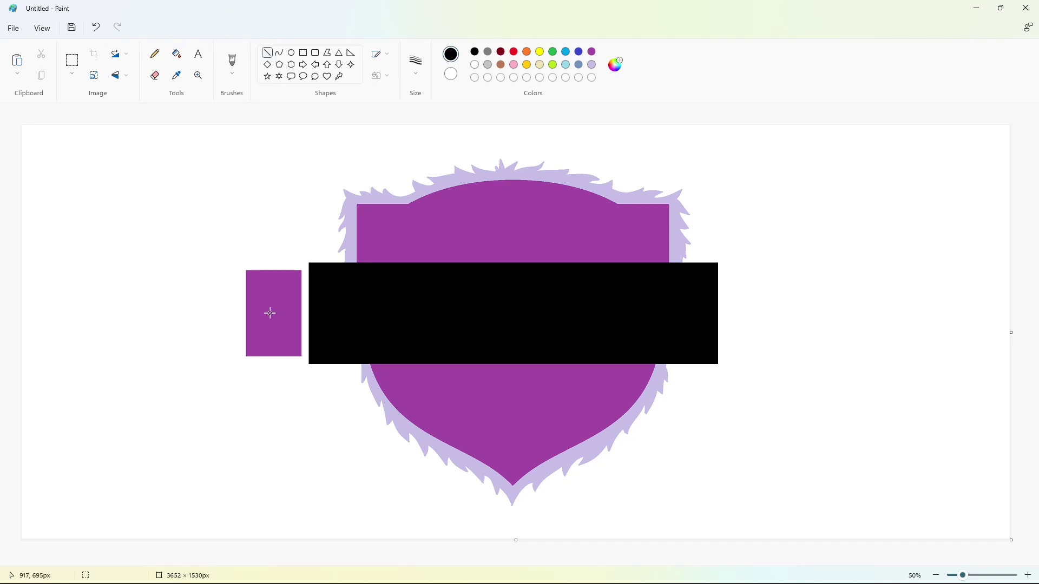
left_click_drag(269, 312, 237, 371)
left_click(194, 355)
left_click(1027, 575)
scroll(525, 470, "down", 3)
left_click_drag(518, 275, 462, 174)
left_click(176, 53)
left_click(508, 274)
left_click(474, 64)
left_click(511, 278)
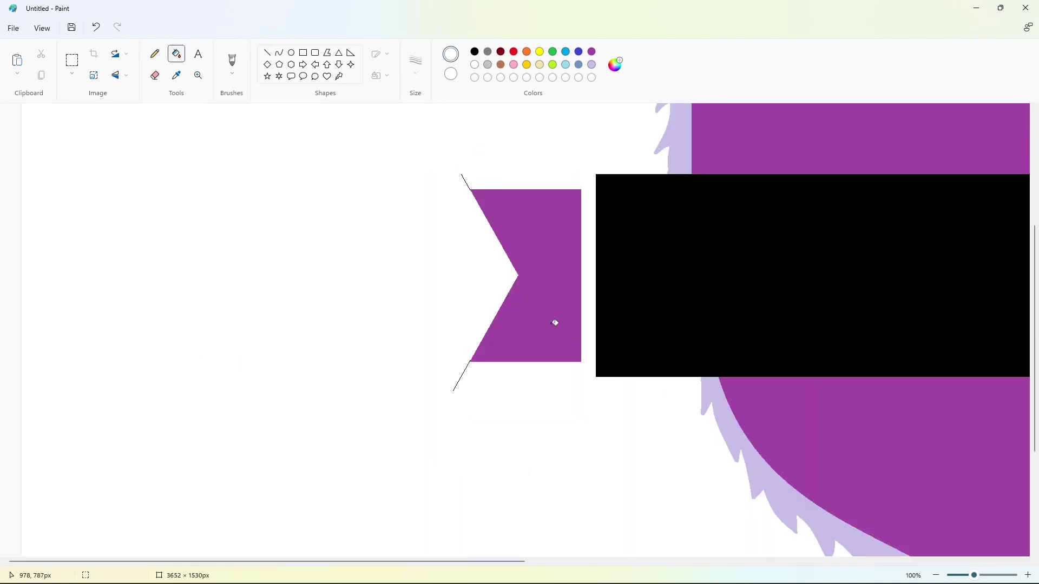
key("ctrl+z")
key("ctrl+z")
Step: Fill the V-shaped notch in the left banner end black and recolour it, outline included, to white
left_click(475, 52)
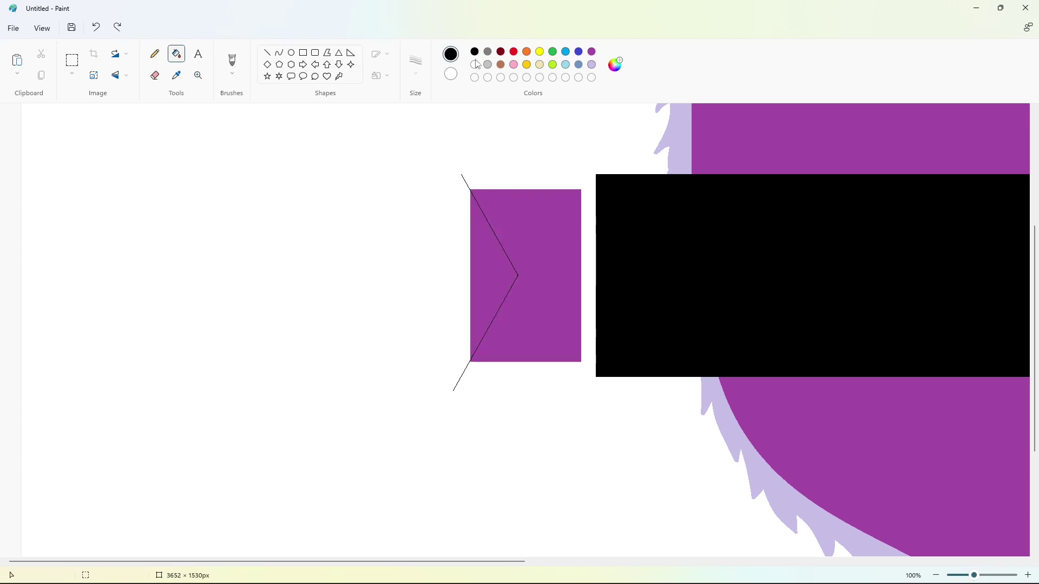
left_click(486, 230)
left_click(476, 66)
left_click(492, 256)
Step: Cover the stray line ends above and below the notched left end with white rectangles
left_click(303, 53)
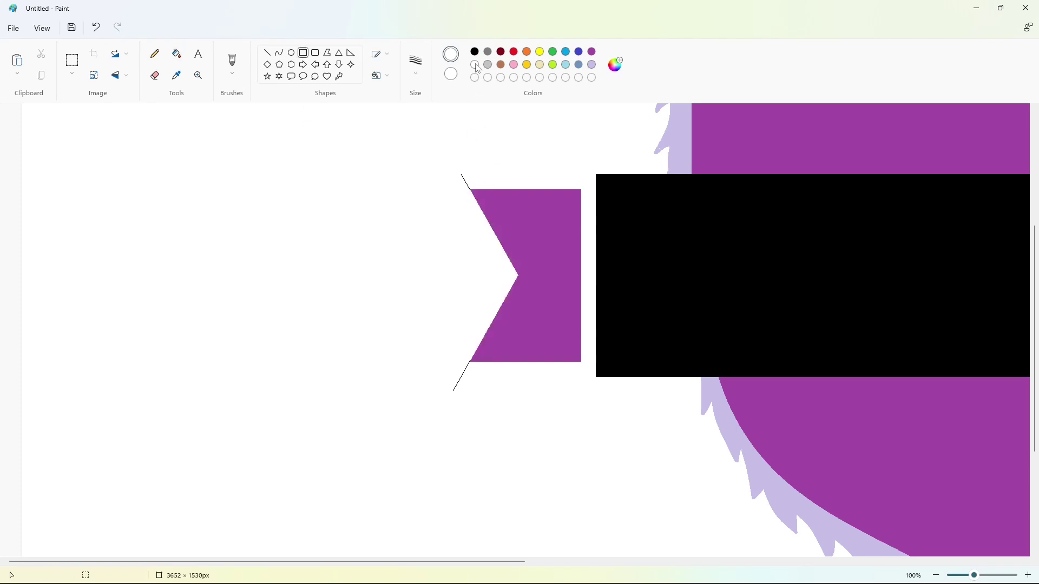
left_click_drag(416, 148, 513, 188)
left_click(395, 232)
left_click_drag(516, 419, 404, 363)
left_click(360, 306)
Step: Recolour the notched left banner end from purple to solid black
scroll(346, 270, "up", 4)
left_click(176, 54)
left_click(475, 53)
scroll(519, 270, "down", 4)
left_click(533, 279)
Step: Select and copy the notched left end together with the adjoining edge of the banner
left_click(72, 60)
left_click_drag(416, 163, 613, 405)
left_click(552, 435)
left_click(176, 53)
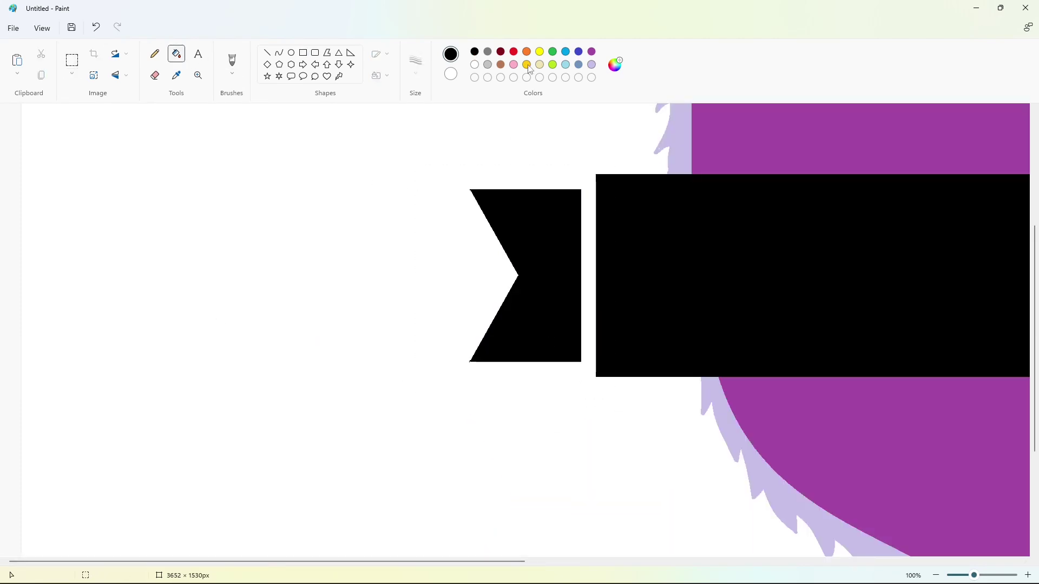
left_click(527, 64)
left_click(550, 244)
key("ctrl+z")
key("ctrl+z")
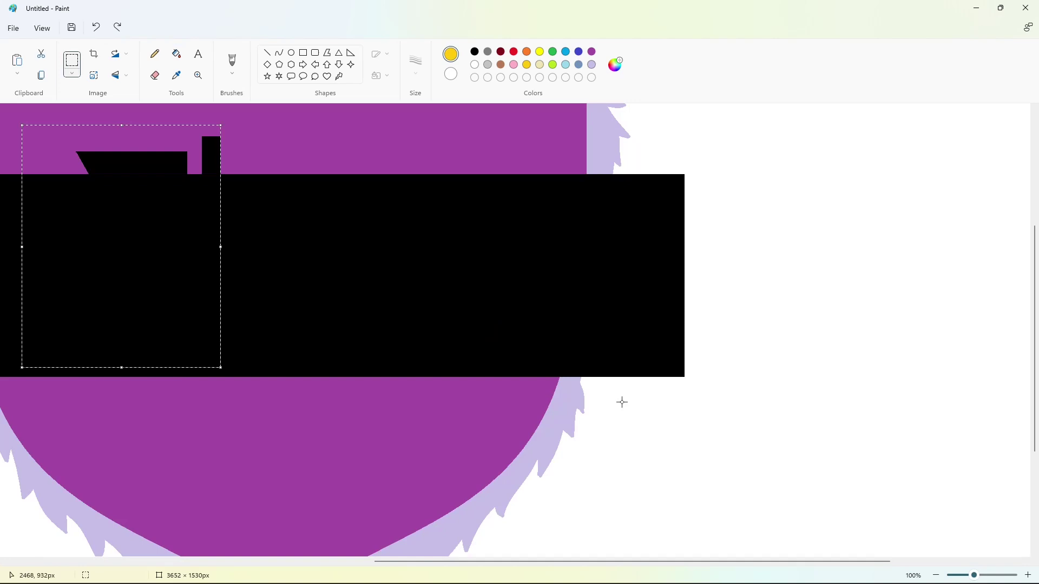
Step: Flip the pasted copy of the notched end horizontally and align it just outside the banner's right end
left_click(118, 80)
left_click_drag(116, 245, 767, 277)
key("Left")
key("Left")
key("Left")
key("Left")
key("Left")
key("Left")
key("Left")
key("Left")
key("Left")
key("Left")
key("Left")
key("Left")
key("Left")
key("Down")
key("Down")
key("Down")
key("Down")
key("Down")
key("Down")
key("Down")
key("Down")
key("Down")
key("Down")
key("Down")
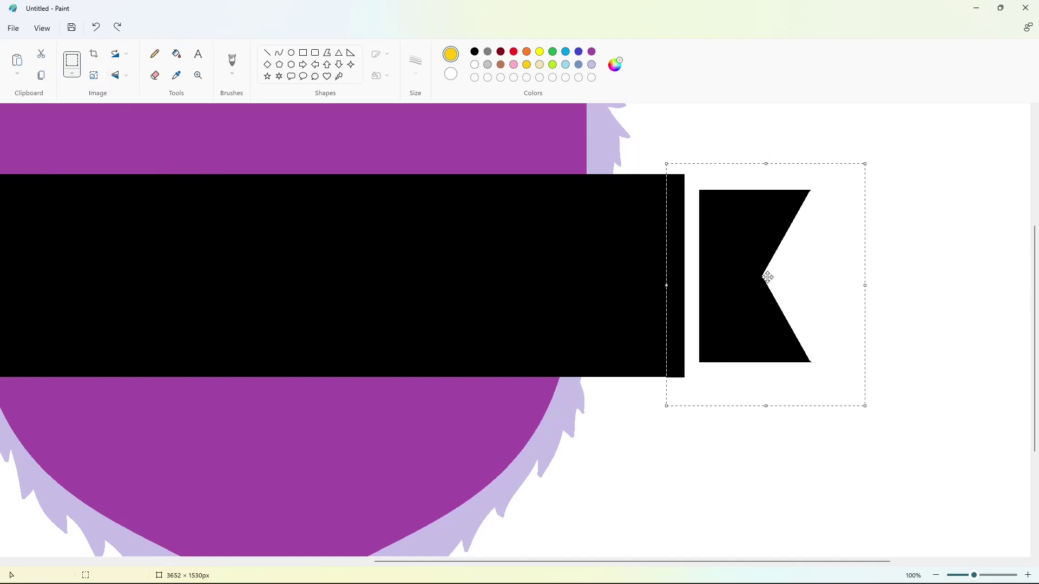
key("Up")
left_click(902, 336)
left_click(936, 575)
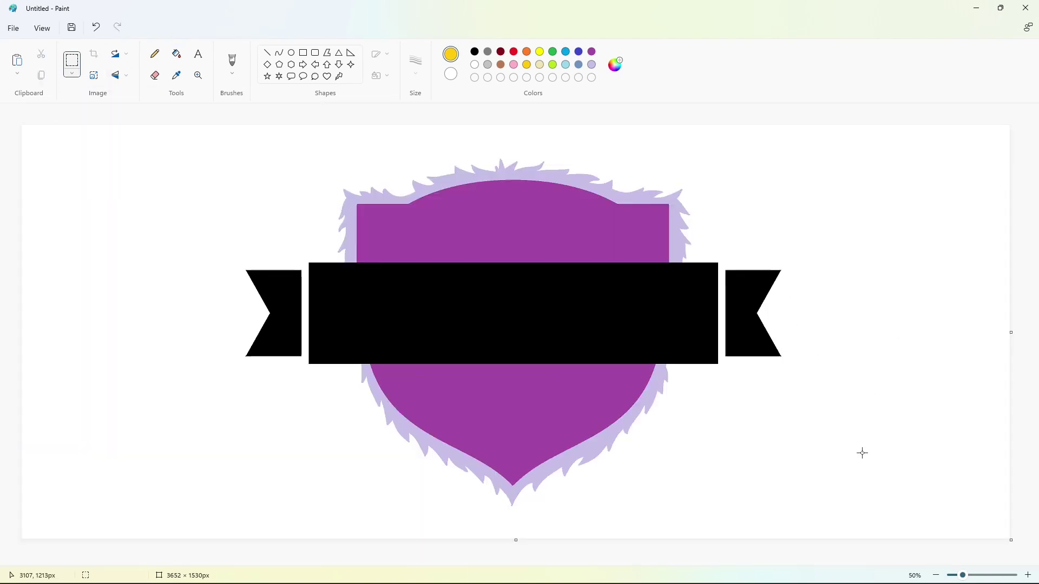
Step: Fill the banner brown, mix a lighter shade of that brown and refill the banner with it
left_click(500, 64)
left_click(176, 54)
left_click(517, 282)
left_click(615, 65)
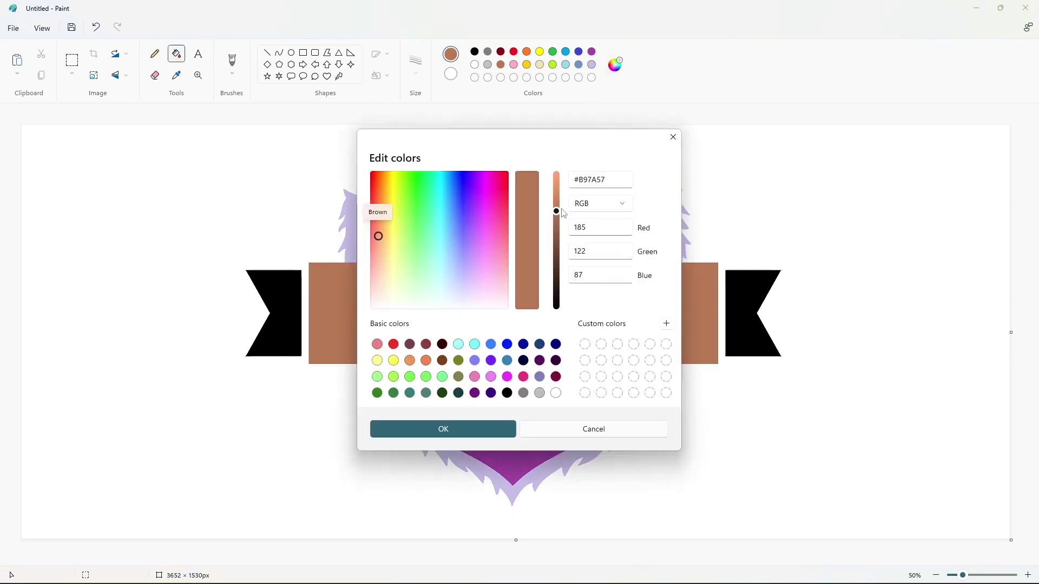
left_click_drag(557, 211, 556, 195)
left_click(443, 429)
left_click(496, 341)
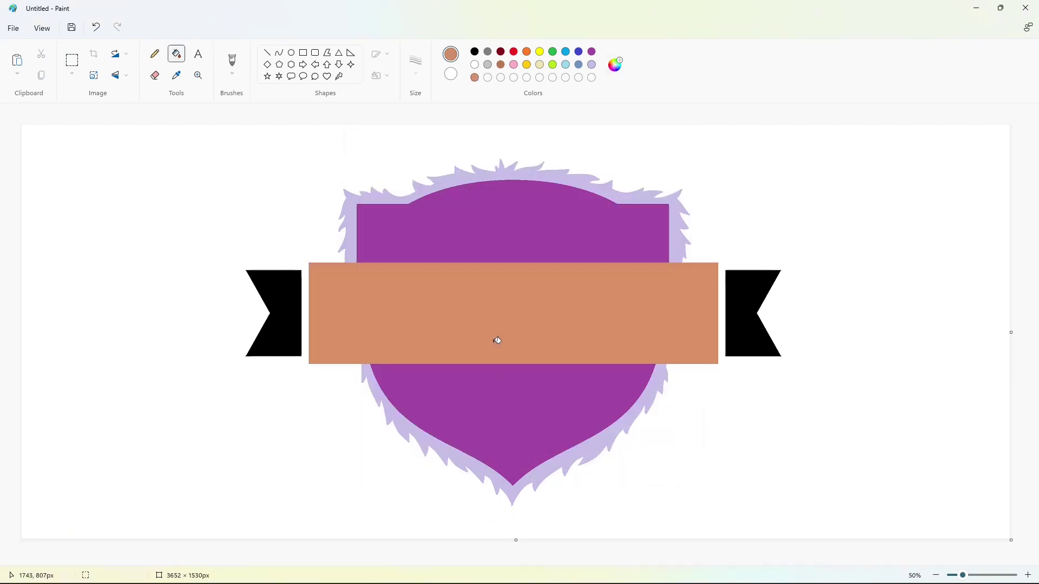
Step: Turn off the shape fill and try a narrow black rectangle near the banner's left end as a letter stem
left_click(303, 53)
left_click_drag(337, 283, 349, 338)
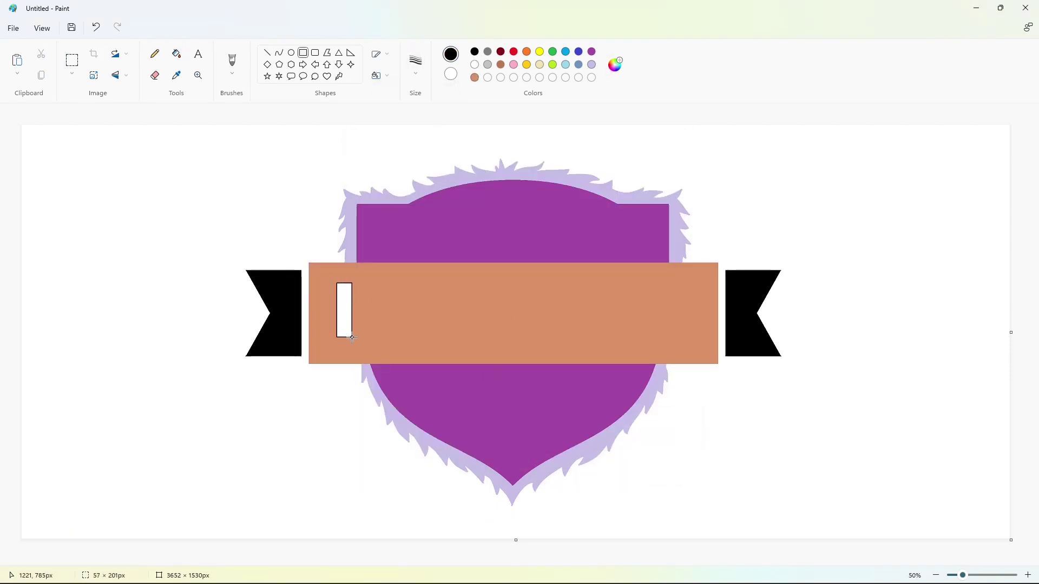
key("ctrl+z")
left_click(379, 75)
left_click(395, 101)
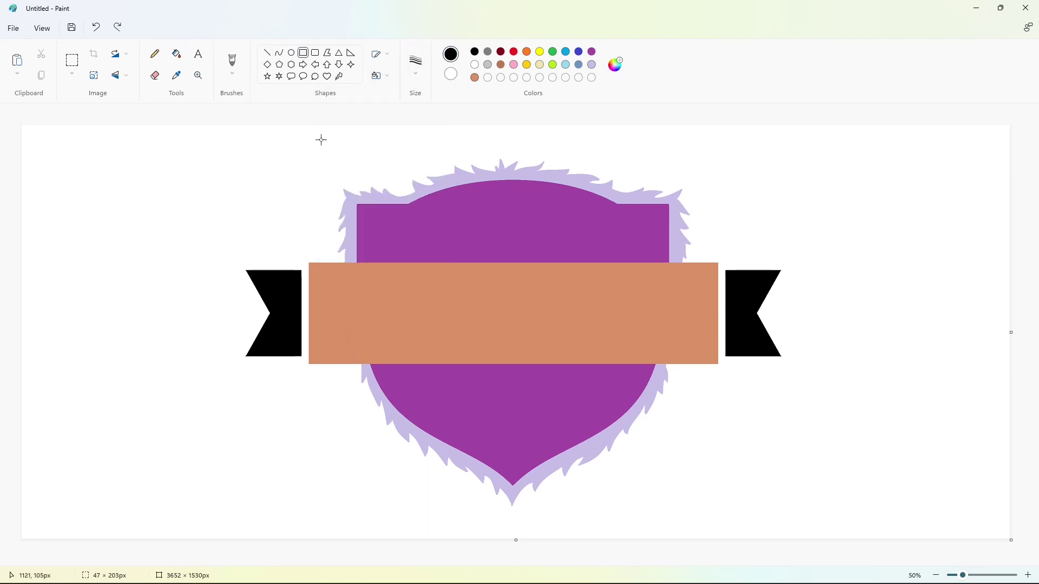
left_click_drag(338, 280, 355, 340)
key("ctrl+z")
Step: Outline a blocky capital F with straight black lines near the left end of the brown banner
left_click_drag(339, 282, 341, 341)
left_click_drag(339, 282, 354, 341)
left_click(410, 327)
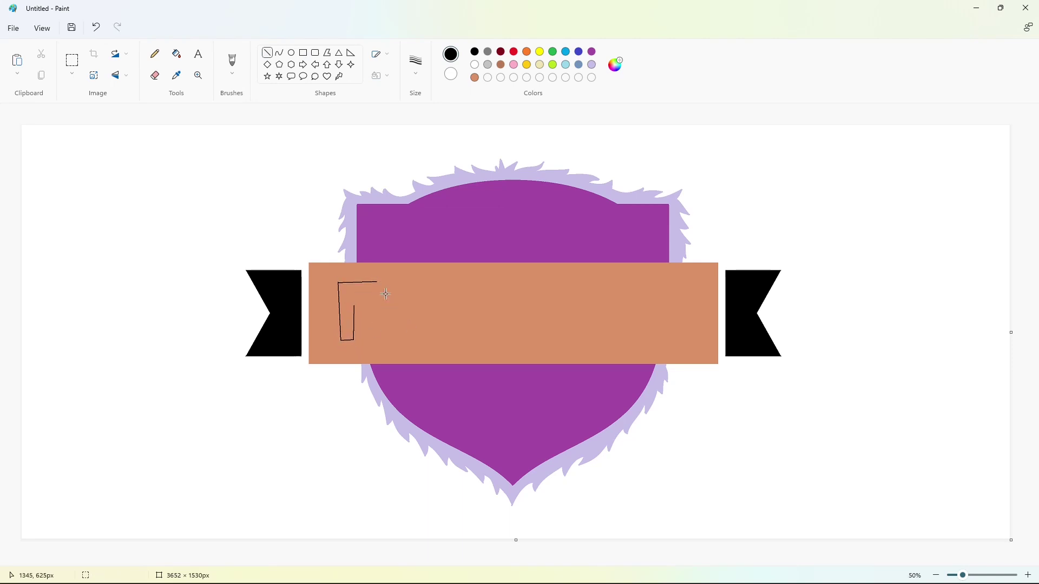
mouse_move(377, 282)
left_mouse_down()
mouse_move(377, 296)
mouse_move(343, 297)
mouse_move(354, 307)
left_mouse_up()
left_click(405, 286)
mouse_move(375, 309)
left_mouse_down()
mouse_move(346, 309)
mouse_move(375, 323)
mouse_move(346, 322)
left_mouse_up()
left_click(411, 308)
left_click(403, 315)
left_click(422, 323)
left_click(177, 54)
left_click(347, 292)
key("ctrl+z")
Step: Close the outline at the end of the F's upper arm and fill the whole letter solid black
left_click(1027, 576)
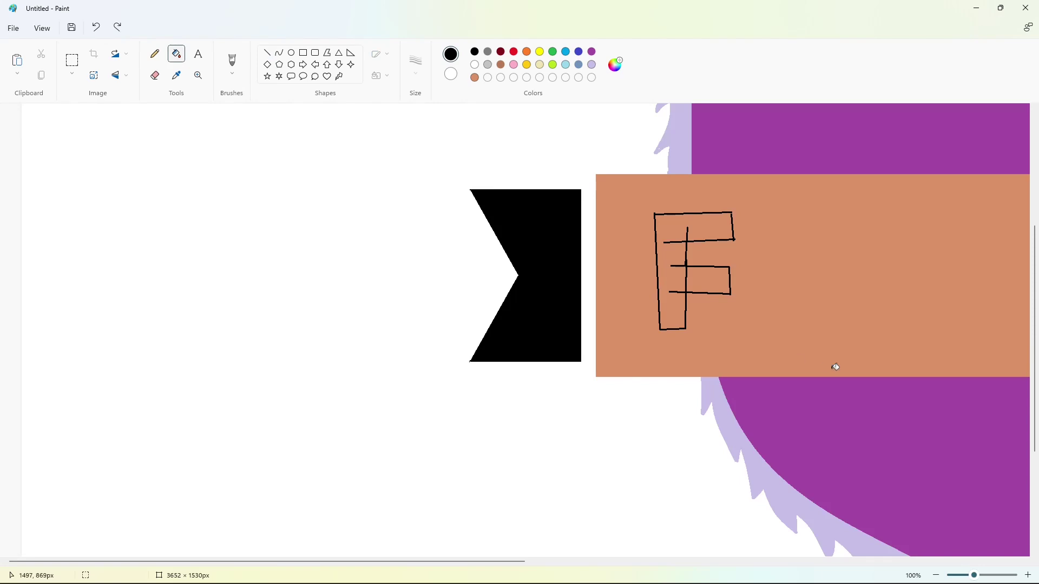
left_click(267, 52)
left_click_drag(732, 214, 737, 242)
left_click(176, 54)
left_click(674, 278)
left_click(709, 280)
left_click(474, 78)
left_click(267, 53)
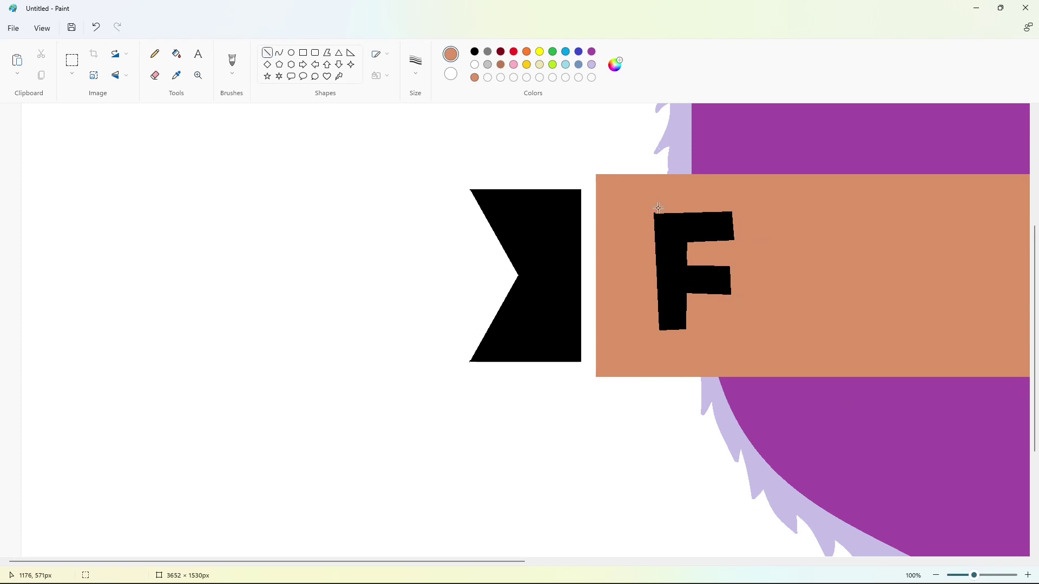
left_click(936, 575)
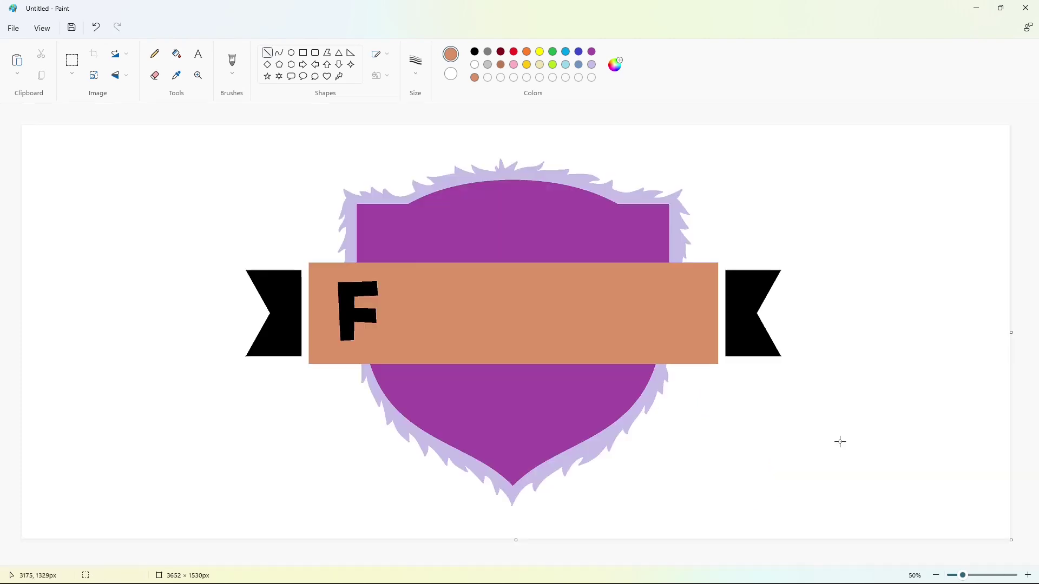
Step: Outline the left stem and curved bottom of a lowercase u beside the F with thicker black strokes
left_click(474, 51)
left_click(416, 61)
left_click(433, 142)
mouse_move(382, 302)
left_mouse_down()
mouse_move(382, 324)
mouse_move(401, 332)
mouse_move(391, 349)
left_mouse_up()
left_click(279, 52)
left_click(279, 52)
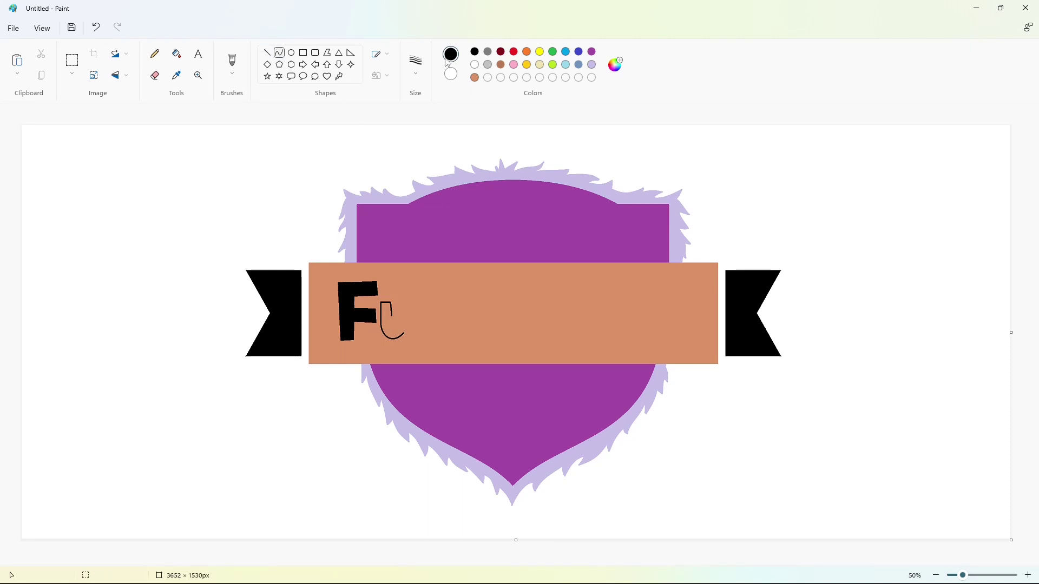
Step: Complete the inner curve and right stem of the u and fill the letter solid black
left_click_drag(399, 325, 403, 337)
left_click(267, 53)
left_click_drag(403, 301, 413, 336)
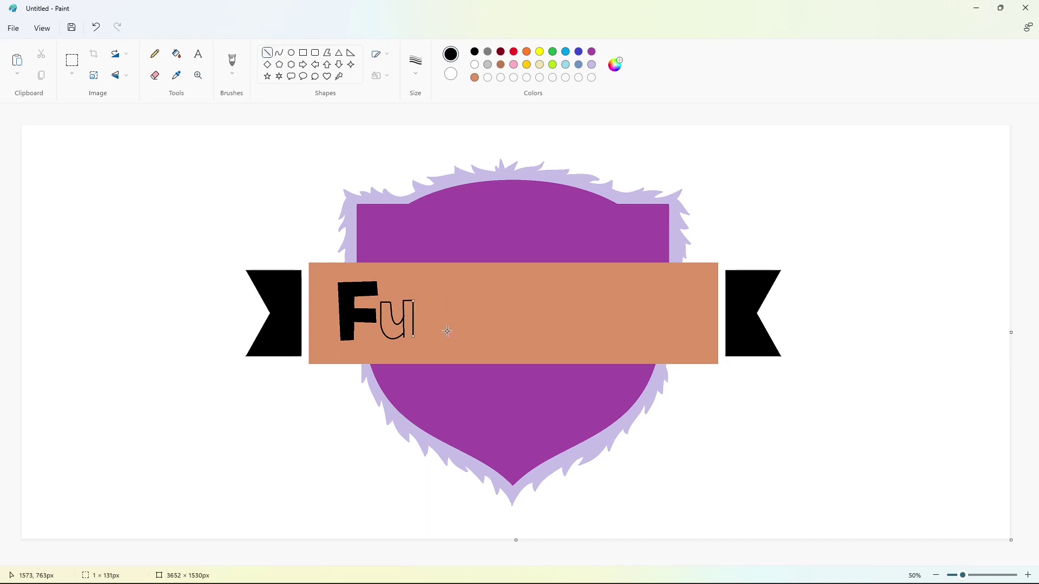
left_click(176, 54)
left_click(392, 324)
left_click(409, 320)
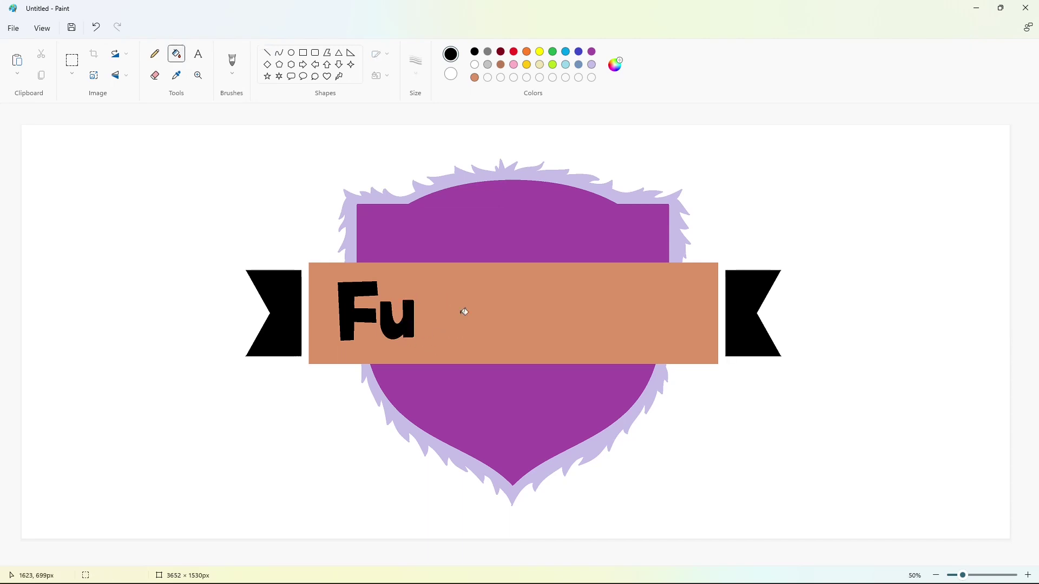
Step: Draw a narrow rectangle about 35 × 137 px beside the u as the r's stem and add the upper curve of its arm
left_click(303, 52)
left_click_drag(419, 305, 431, 342)
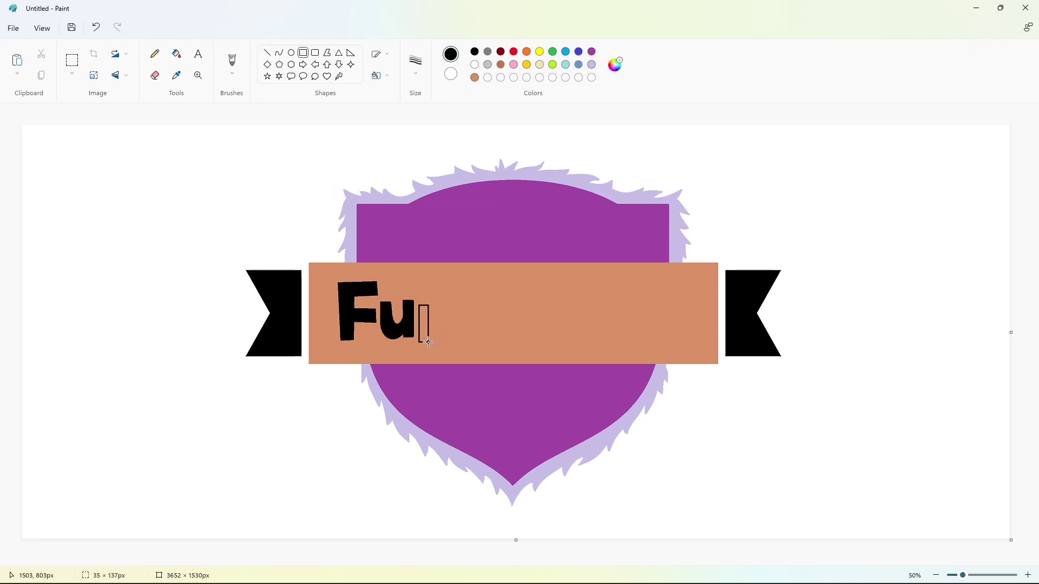
left_click(279, 53)
left_click_drag(446, 306, 430, 313)
double_click(436, 303)
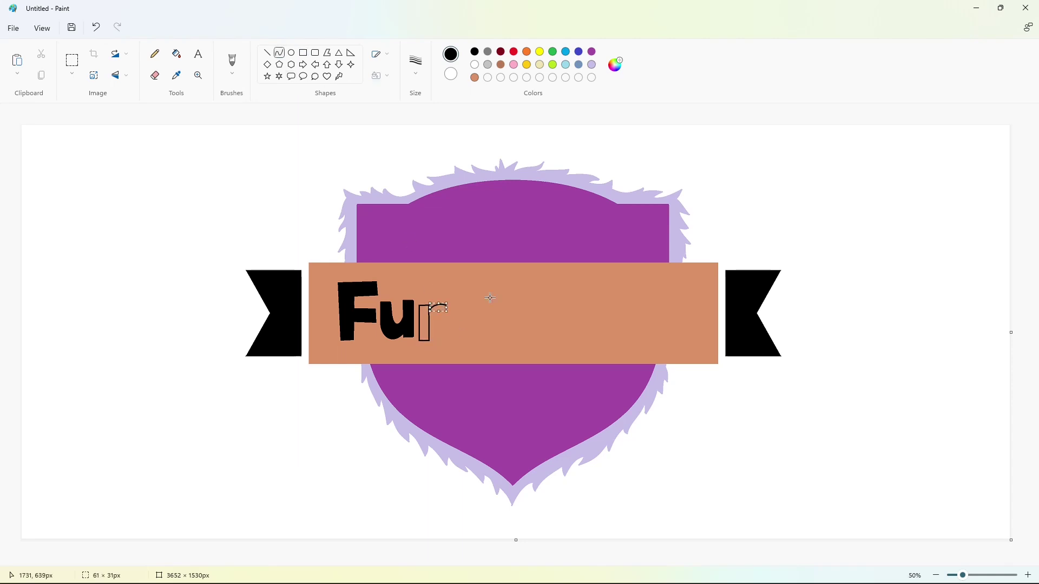
left_click(490, 298)
Step: Close the r's arm with an end line and a lower curve, and fill the letter solid black
left_click(267, 52)
left_click(279, 52)
mouse_move(444, 317)
left_mouse_down()
mouse_move(429, 325)
mouse_move(492, 339)
mouse_move(484, 320)
mouse_move(479, 330)
mouse_move(479, 307)
mouse_move(480, 334)
left_mouse_up()
double_click(435, 311)
left_click(545, 303)
left_click(176, 53)
left_click(424, 324)
Step: Draw two nested ovals beside the r, cut their right side with two diagonal lines and fill the C-shaped part black
left_click(291, 52)
left_click(519, 306)
left_click(267, 52)
left_click(504, 304)
left_click(520, 317)
left_click(1027, 575)
left_click_drag(487, 561, 647, 562)
scroll(568, 487, "down", 2)
left_click(177, 53)
left_click(581, 372)
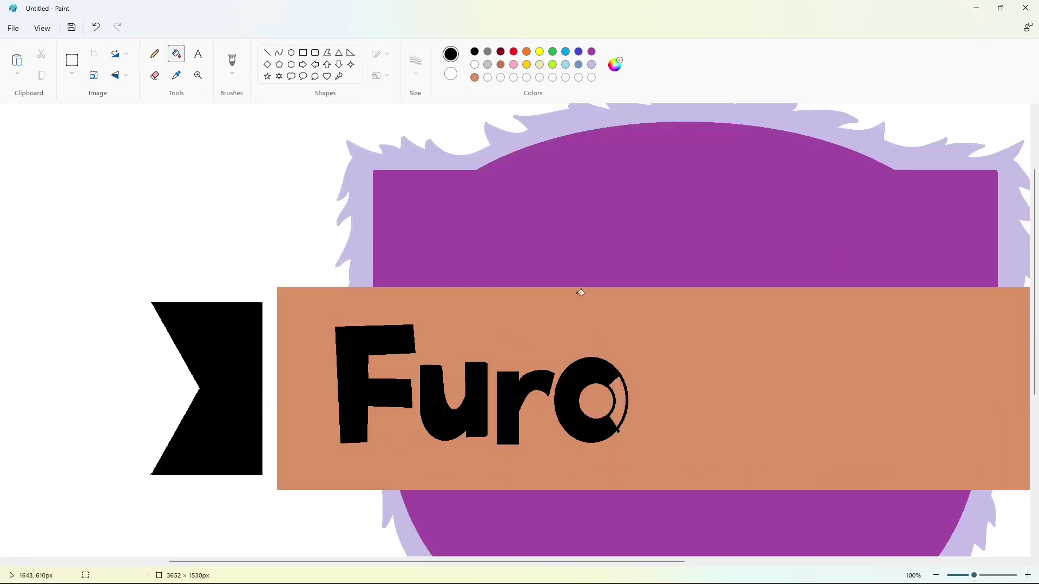
Step: Remove the leftover arcs on the c's right side by separating them with banner-brown lines and filling them brown
left_click(476, 76)
left_click(268, 52)
left_click_drag(604, 395, 629, 370)
left_click_drag(605, 409, 621, 434)
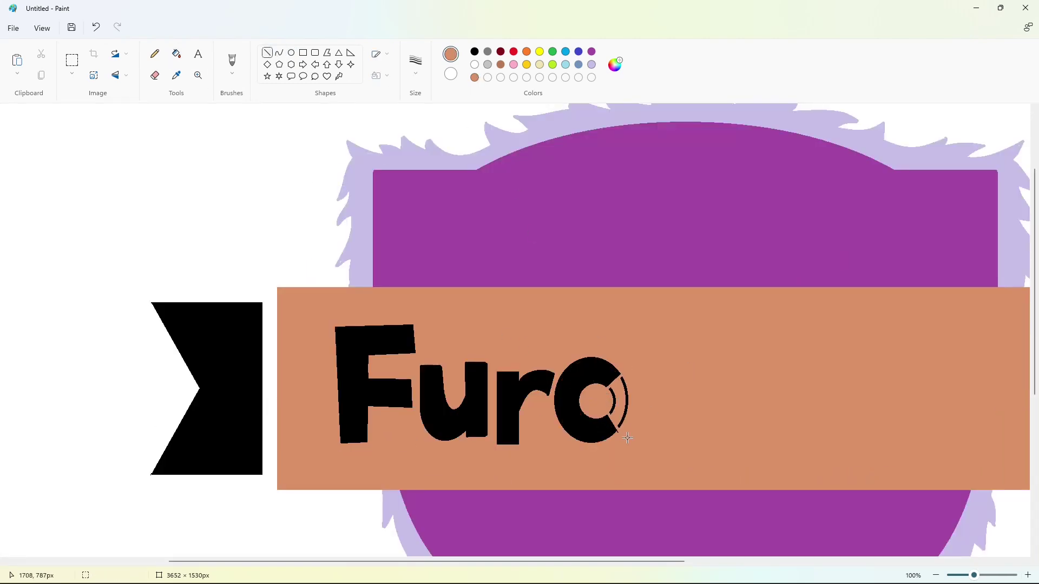
left_click(176, 53)
left_click(616, 400)
left_click(624, 403)
scroll(844, 499, "down", 2)
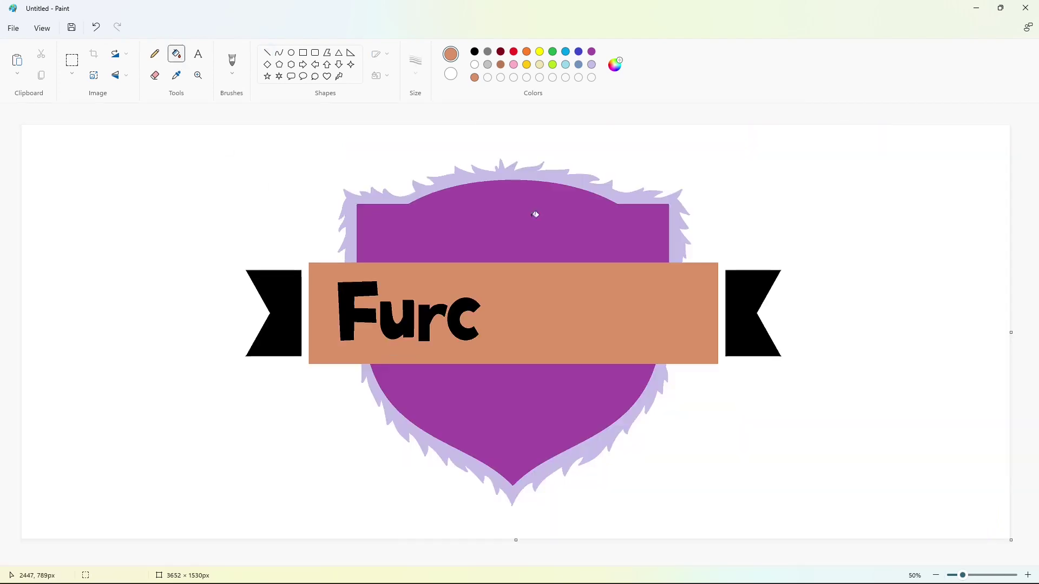
Step: Draw a tall narrow black rectangle beside the c as the h's stem and add the outer curve of its arch
left_click(303, 54)
left_click_drag(483, 282, 494, 340)
left_click(597, 338)
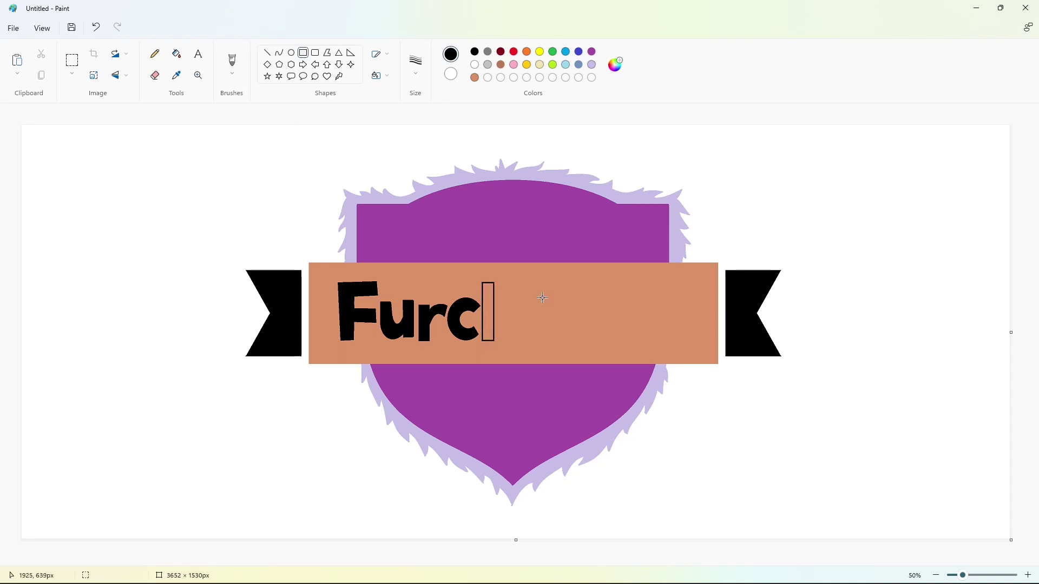
left_click(279, 54)
mouse_move(494, 311)
left_mouse_down()
mouse_move(517, 341)
mouse_move(506, 341)
mouse_move(501, 316)
mouse_move(513, 319)
left_mouse_up()
left_click(503, 302)
left_click(521, 302)
left_click(583, 325)
Step: Add the inner curve of the h's arch and close the foot of its leg with a short line
left_click(508, 318)
left_click(513, 320)
key("ctrl+z")
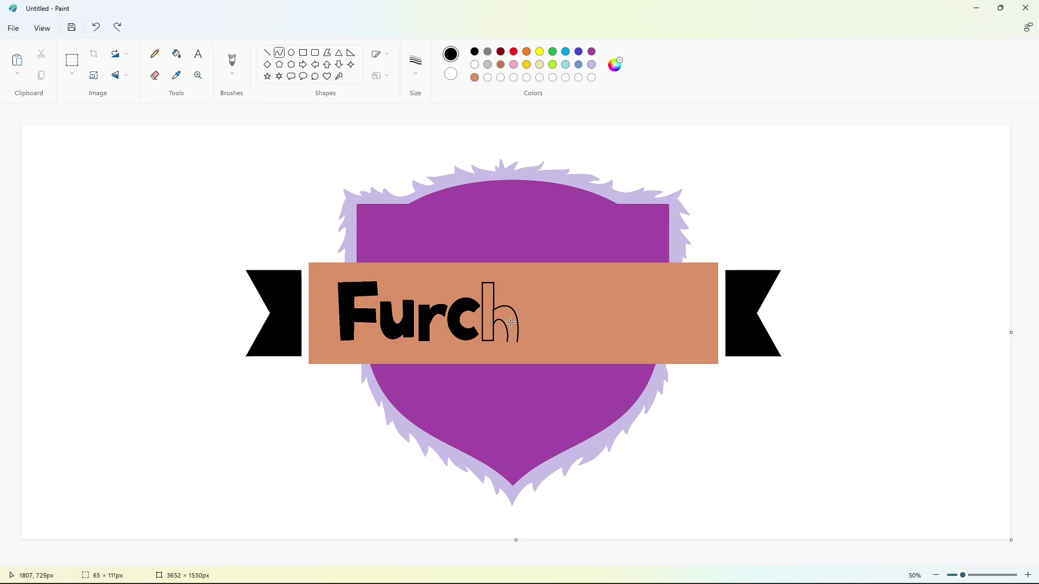
left_click(565, 341)
left_click(1028, 575)
scroll(649, 549, "down", 3)
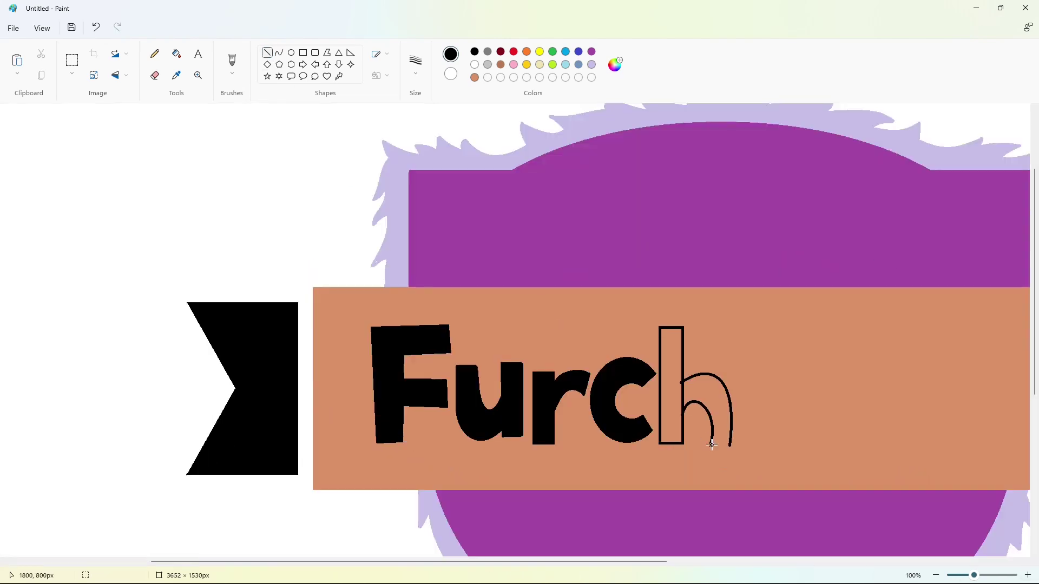
left_click_drag(723, 446, 731, 446)
Step: Fill the h's stem and arch solid black
scroll(772, 438, "down", 4)
scroll(772, 438, "up", 5)
left_click(177, 53)
scroll(650, 351, "down", 2)
left_click(671, 319)
left_click(721, 330)
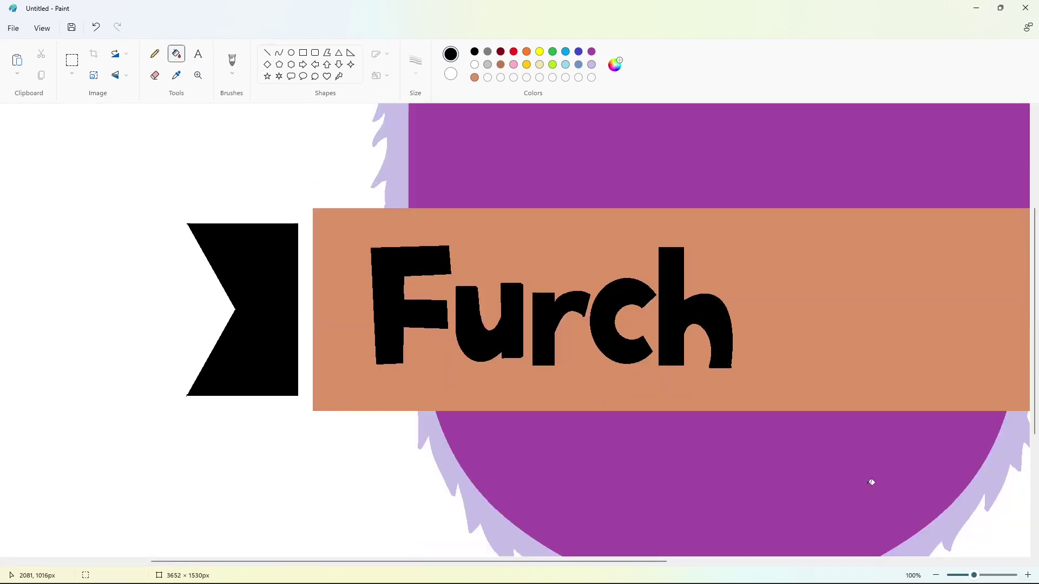
Step: Draw a black circle beside the h and add the slanted crossbar lines of an e inside it
key("ctrl+minus")
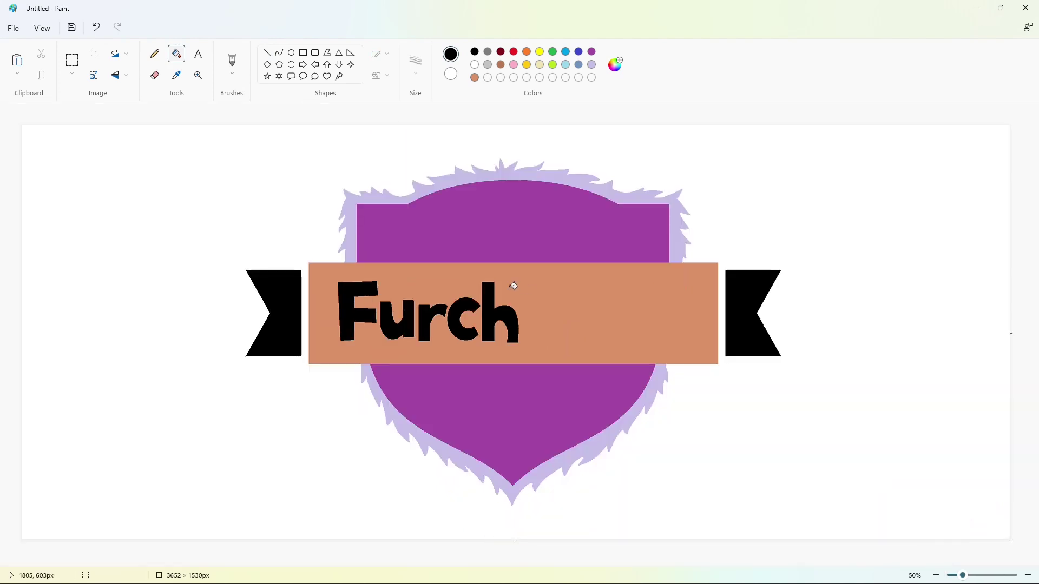
left_click(291, 53)
mouse_move(518, 298)
left_mouse_down()
mouse_move(561, 339)
mouse_move(560, 319)
mouse_move(554, 329)
mouse_move(542, 306)
mouse_move(558, 325)
mouse_move(530, 324)
mouse_move(548, 318)
left_mouse_up()
left_click(596, 337)
key("ctrl+z")
left_click(267, 52)
left_click(579, 323)
Step: Add the curves for the e's lower opening and upper eye, and fill the letter's body solid black
left_click(279, 53)
double_click(543, 331)
left_click(604, 328)
left_click(267, 52)
left_click(279, 52)
left_click_drag(539, 317, 538, 307)
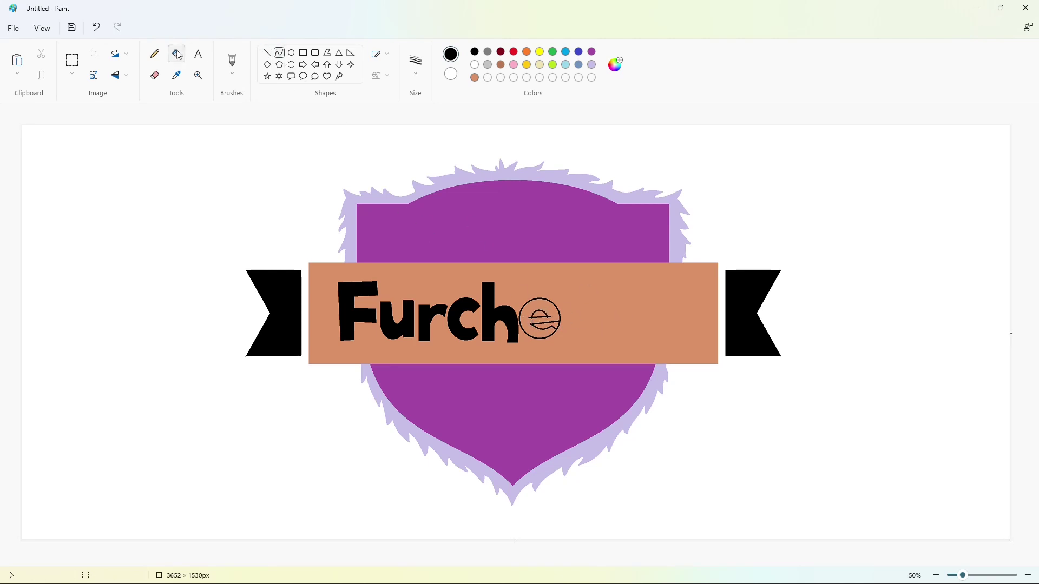
left_click(179, 55)
left_click(526, 322)
Step: Separate the leftover arc on the e's right side with a banner-brown line and fill it brown
left_click(1027, 575)
left_click_drag(471, 563, 726, 563)
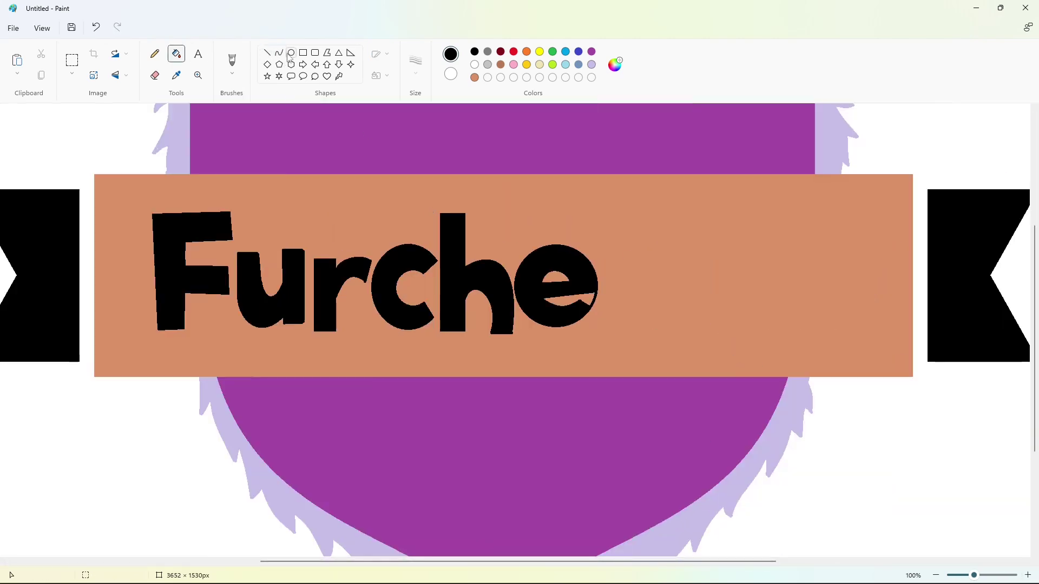
left_click(267, 53)
left_click(475, 77)
left_click_drag(588, 300, 602, 317)
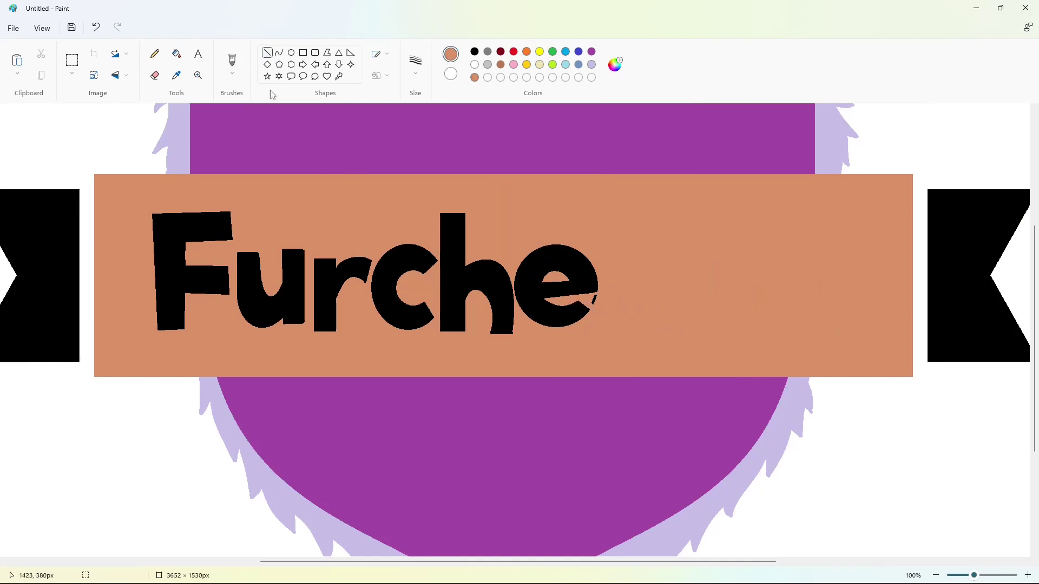
left_click(176, 54)
scroll(867, 473, "down", 2)
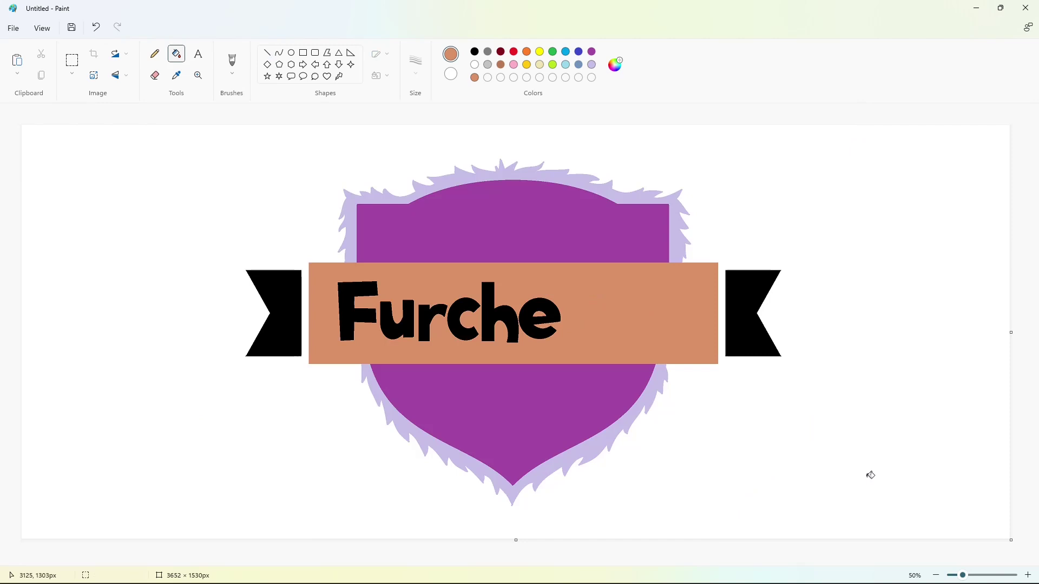
Step: Draw the upper outer curve of an s beside the e in black
left_click(279, 52)
left_click(474, 52)
mouse_move(588, 309)
left_mouse_down()
mouse_move(563, 312)
mouse_move(575, 299)
mouse_move(561, 298)
mouse_move(576, 327)
mouse_move(563, 325)
left_mouse_up()
left_click(682, 335)
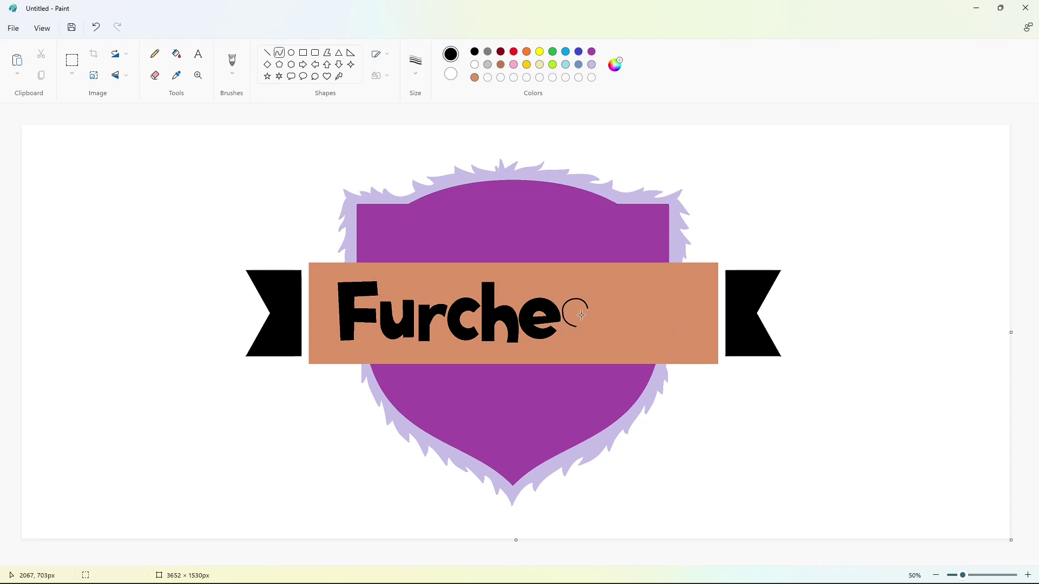
Step: Outline the s's upper end with a line and add its inner and lower outer curves
left_click(267, 53)
mouse_move(570, 314)
left_mouse_down()
mouse_move(564, 328)
mouse_move(578, 330)
left_mouse_up()
left_click(643, 340)
key("ctrl+z")
left_click(636, 345)
mouse_move(582, 318)
left_mouse_down()
mouse_move(562, 335)
mouse_move(587, 334)
left_mouse_up()
left_click(770, 443)
Step: Close the s's lower end with a short line about 8 × 26 px and fill the letter solid black
scroll(581, 338, "up", 1)
left_click_drag(506, 562, 697, 562)
left_click(268, 53)
left_click_drag(725, 303, 721, 317)
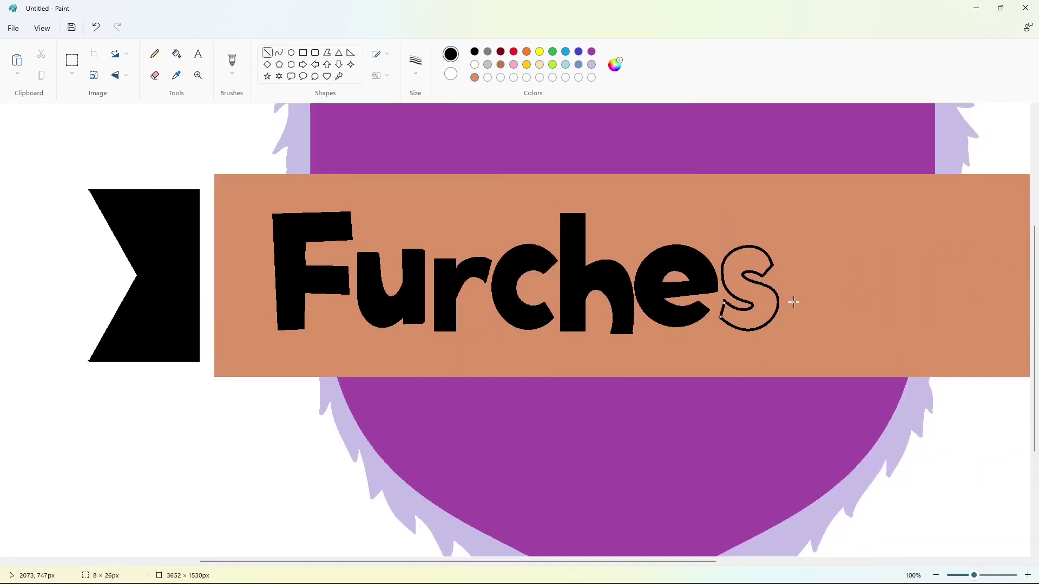
left_click(177, 53)
left_click(756, 253)
Step: Draw a vertical line about 161 px tall beside the s as the t's outer edge and add its curved foot
key("ctrl+minus")
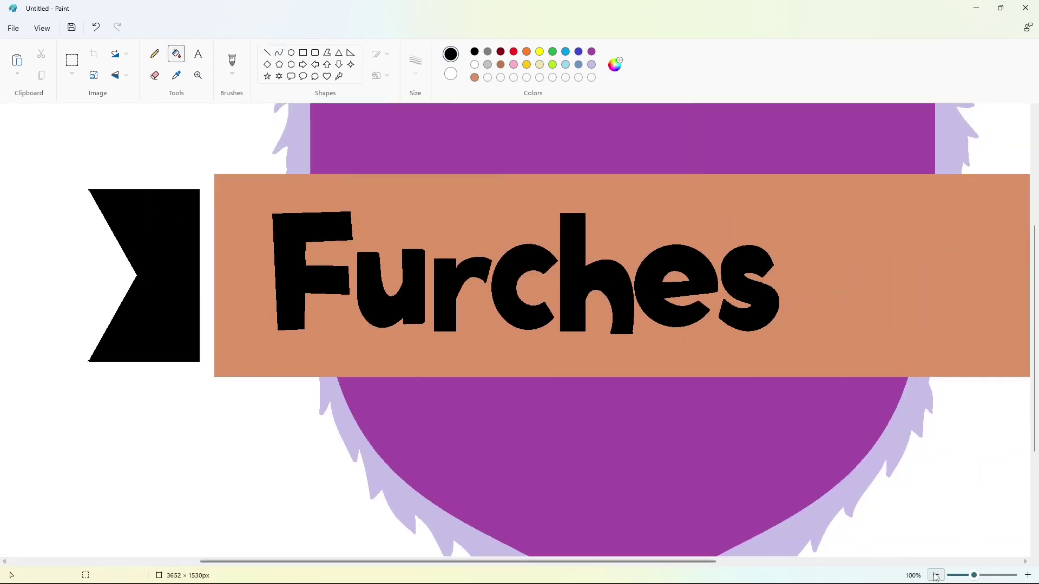
left_click(267, 52)
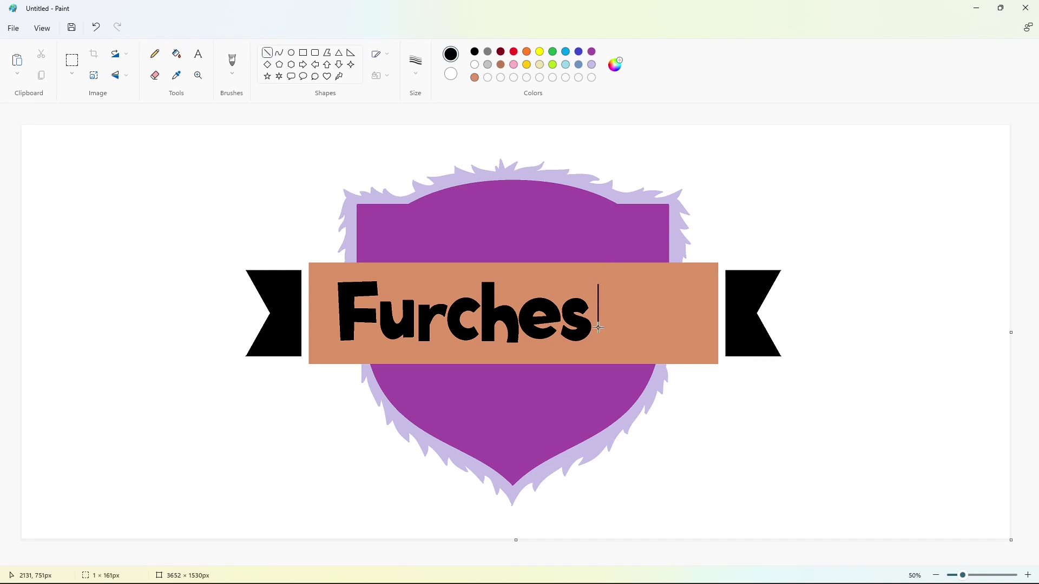
left_click(278, 52)
left_click_drag(618, 337, 619, 339)
left_click_drag(606, 336, 601, 344)
Step: Draw the t's second vertical edge and the short inner curve of its foot
left_click(268, 53)
left_click_drag(608, 285, 607, 327)
left_click(278, 54)
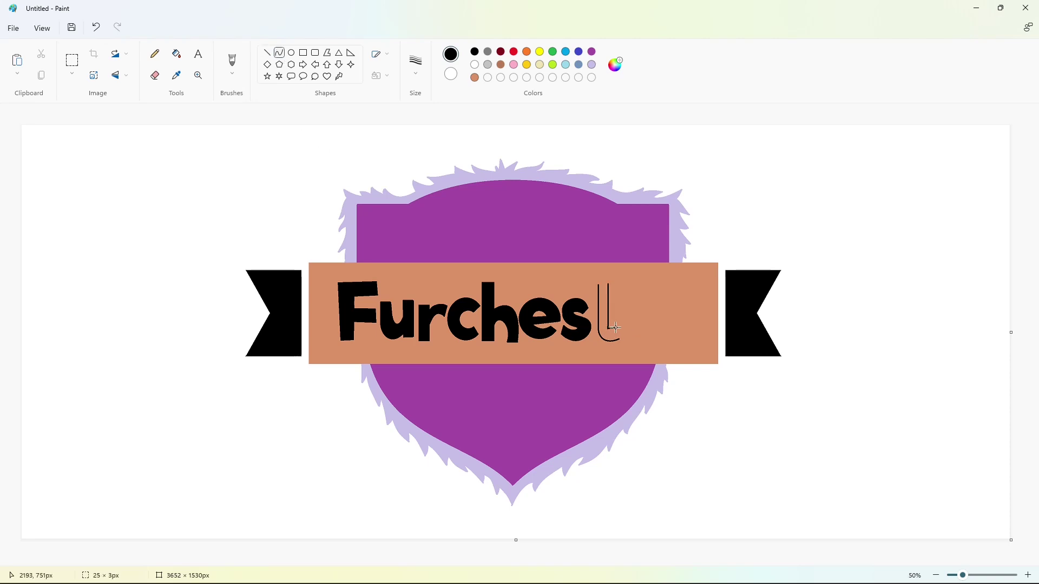
left_click(654, 337)
Step: Close the t's foot and top with lines and add a narrow rectangle across the stem as its crossbar
left_click(267, 53)
left_click_drag(610, 341, 620, 326)
left_click_drag(601, 285, 616, 310)
left_click(304, 54)
left_click(647, 309)
Step: Fill the t solid black and trim the end of its foot with a banner-brown line
left_click(1028, 576)
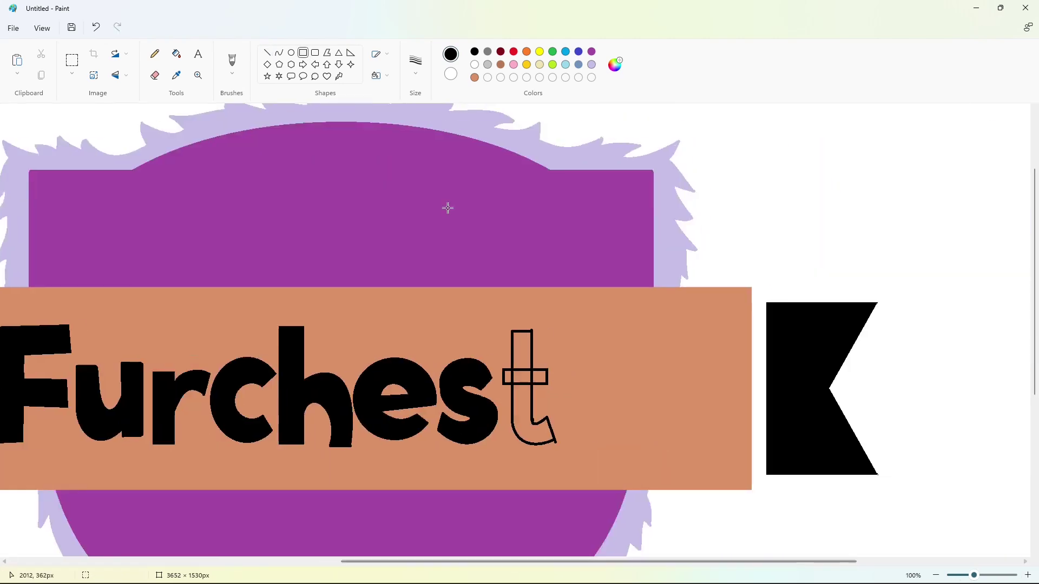
left_click(176, 54)
left_click(529, 399)
left_click(474, 78)
left_click(268, 53)
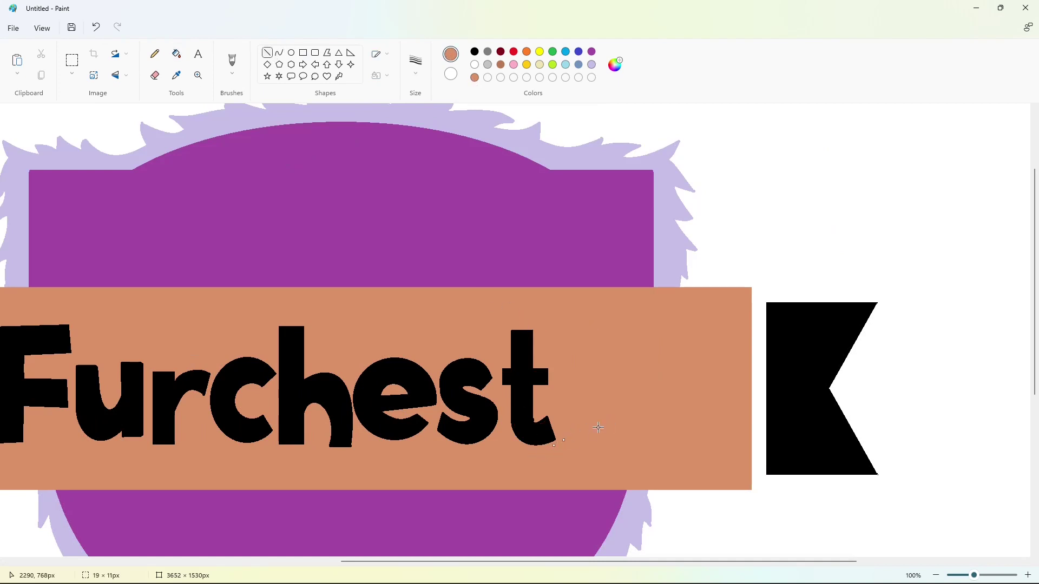
Step: Copy the part of the banner from the u to the t and paste it onto the empty white canvas
left_click(936, 576)
left_click(72, 61)
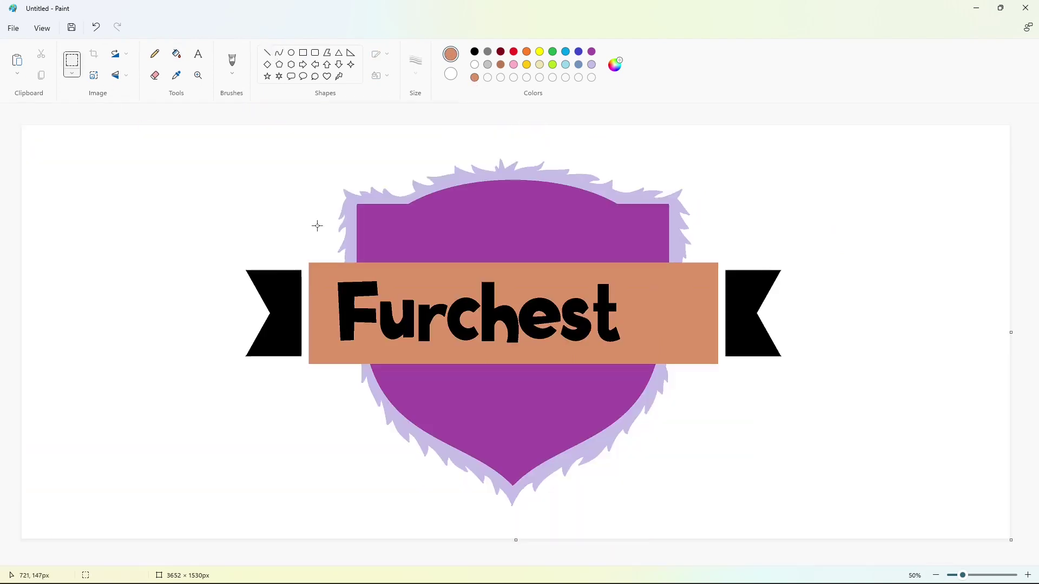
left_click_drag(396, 278, 603, 349)
key("ctrl+c")
key("ctrl+v")
Step: Fill the pasted copy's brown background and every letter except the r and e with white
left_click(176, 54)
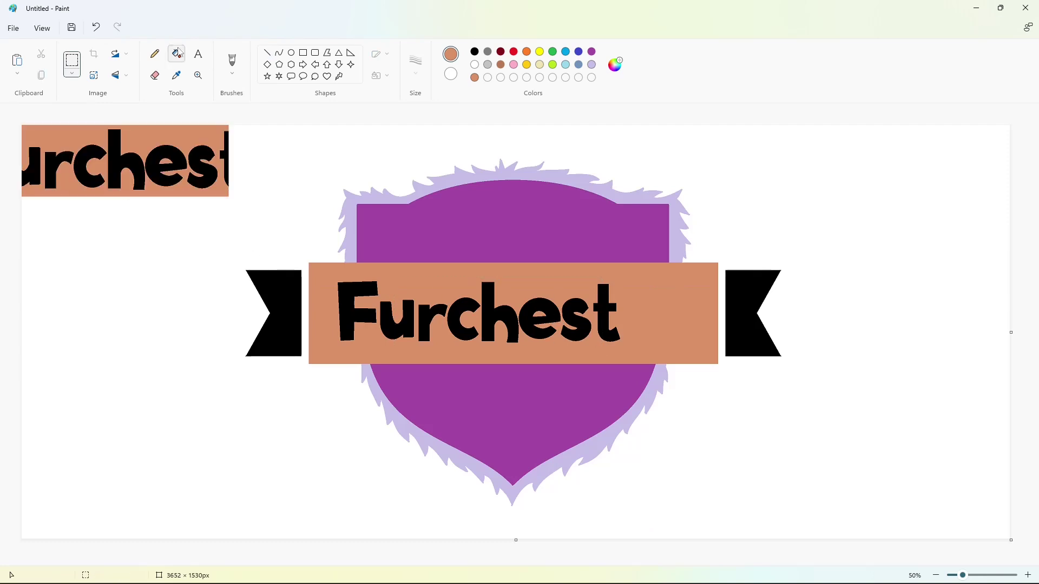
left_click(475, 64)
left_click(172, 137)
left_click(36, 165)
left_click(79, 168)
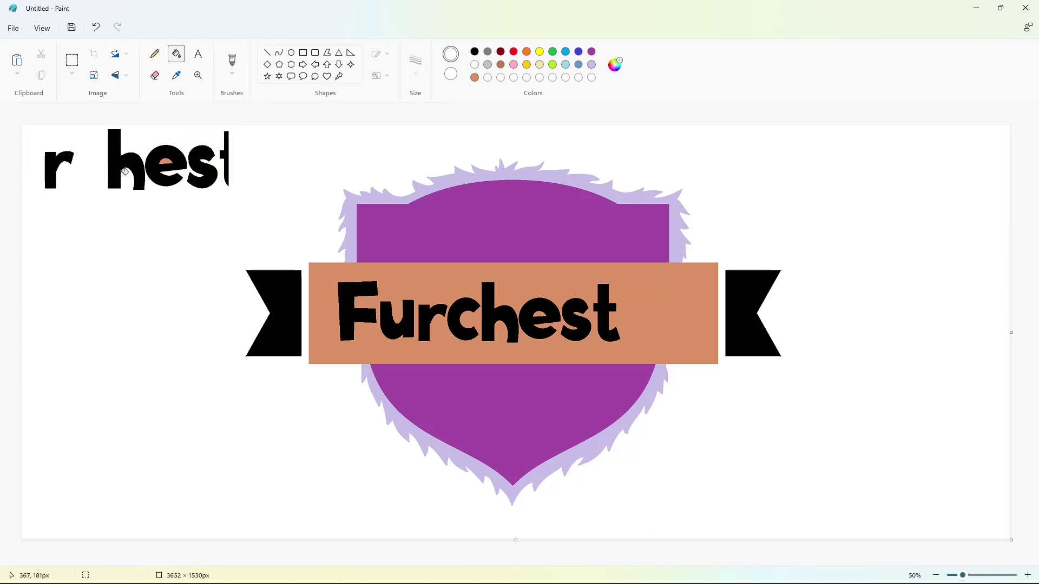
left_click(114, 162)
left_click(165, 160)
left_click(202, 169)
left_click(225, 162)
Step: Copy the isolated e and place the duplicate after the t on the banner
left_click(72, 59)
left_click_drag(128, 133, 239, 216)
key("ctrl+c")
key("ctrl+v")
mouse_move(60, 159)
left_mouse_down()
mouse_move(570, 320)
mouse_move(638, 321)
left_mouse_up()
left_click(23, 130)
Step: Copy the isolated r and place the duplicate on the banner to complete "Furchester"
left_click_drag(102, 149, 0, 256)
key("ctrl+c")
key("ctrl+v")
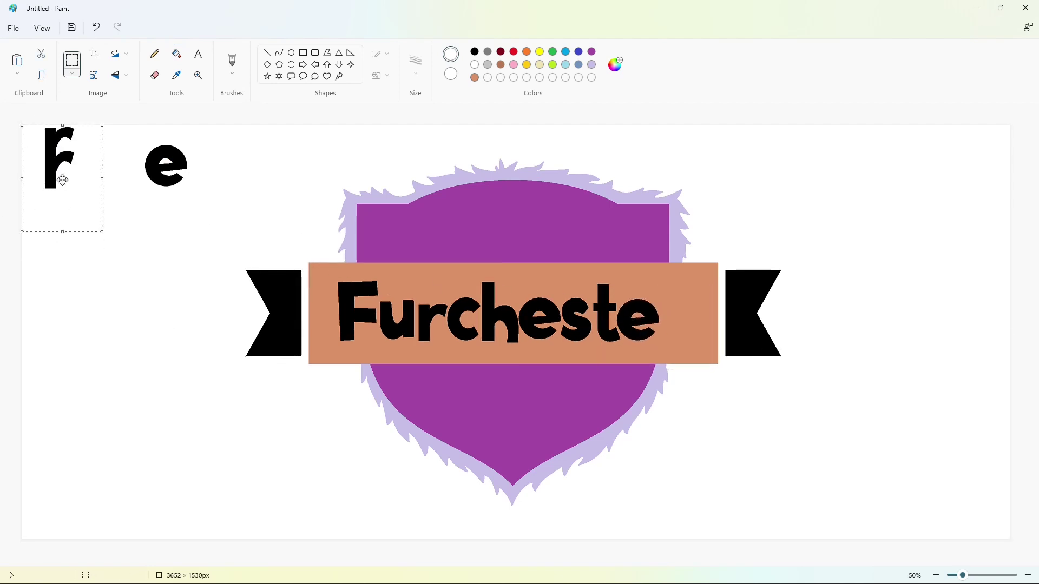
left_click_drag(61, 167, 677, 342)
left_click(787, 345)
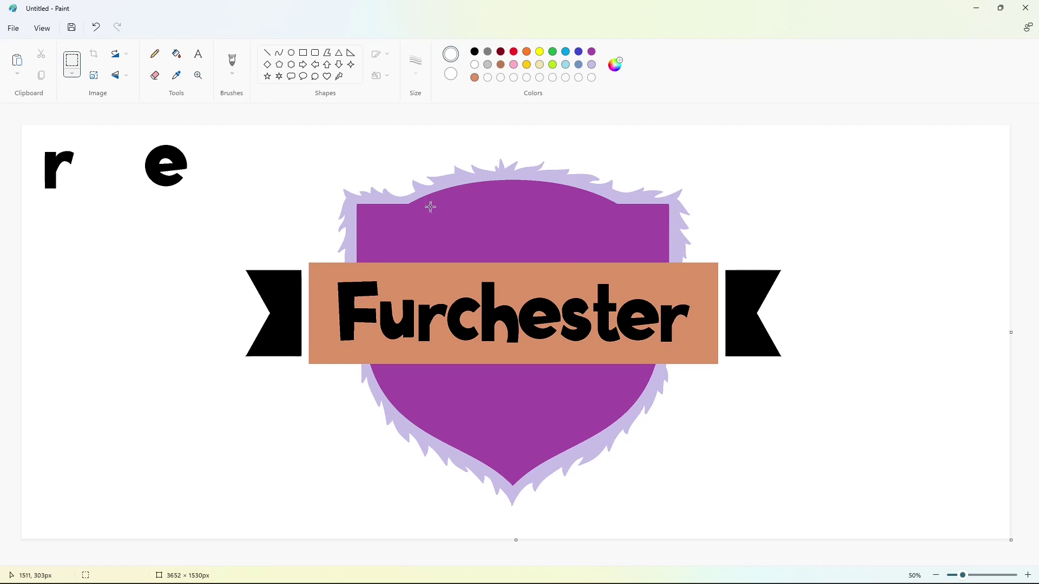
Step: Draw a capital T from bar and stem outlines on the shield above the banner and fill it solid black
left_click(267, 52)
left_click(475, 52)
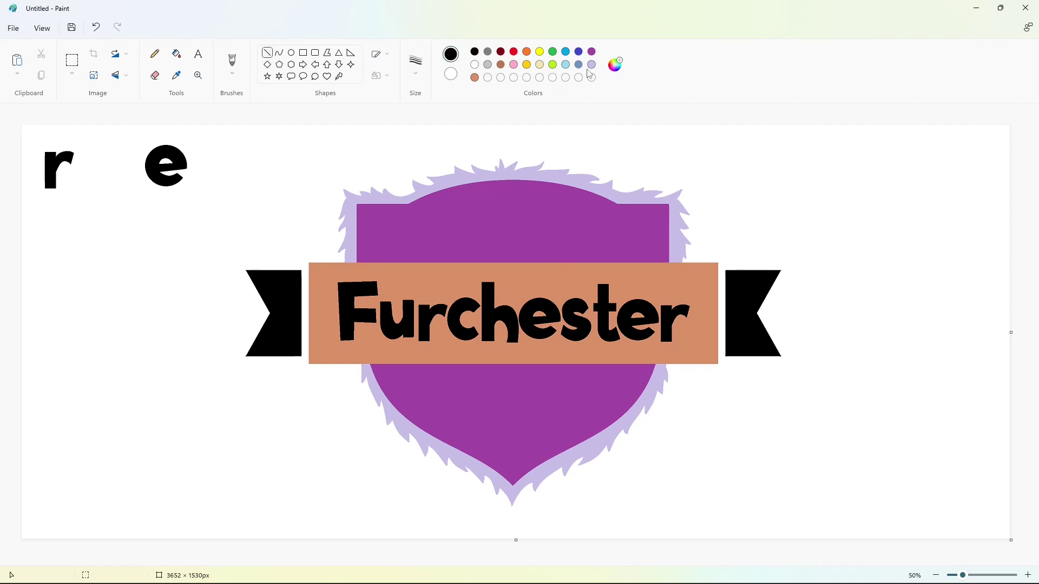
left_click_drag(465, 207, 496, 207)
left_click(303, 53)
mouse_move(465, 206)
left_mouse_down()
mouse_move(497, 214)
mouse_move(488, 246)
mouse_move(520, 351)
mouse_move(531, 352)
left_mouse_up()
left_click(176, 54)
left_click(482, 210)
left_click(481, 230)
Step: Copy the h from the banner and place the duplicate on the white area below the spare r
left_click(72, 61)
key("ctrl+c")
key("ctrl+v")
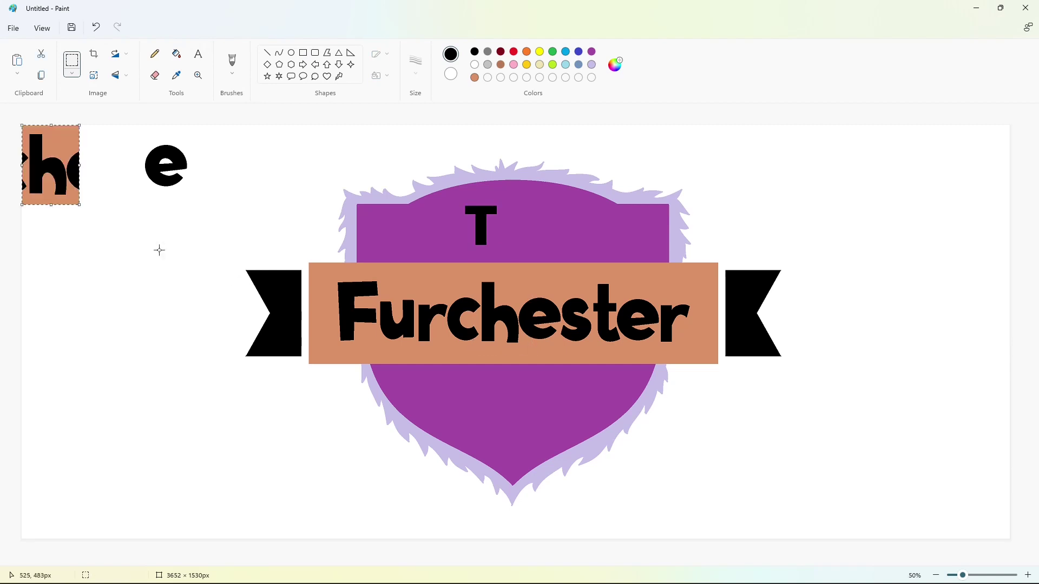
left_click_drag(51, 165, 79, 287)
left_click(146, 227)
Step: Fill the brown background and neighbouring letter fragments around the copied h with white
left_click(176, 53)
left_click(475, 64)
left_click(102, 287)
left_click(101, 264)
left_click(51, 279)
Step: Copy the isolated h, place the duplicate beside the T on the shield and shrink it to match
left_click(72, 60)
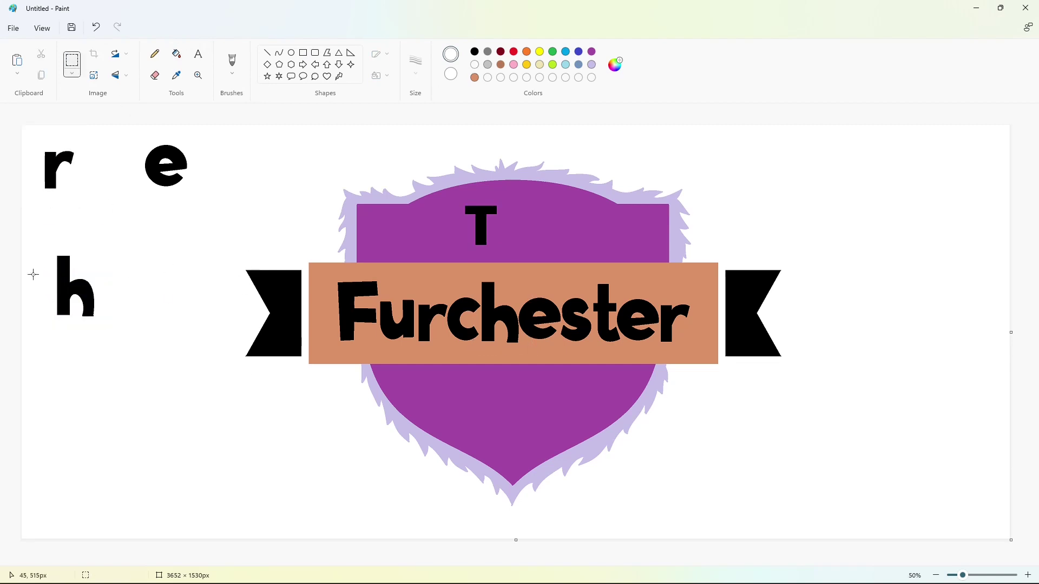
left_click_drag(37, 230, 127, 378)
key("ctrl+c")
key("ctrl+v")
left_click_drag(72, 195, 533, 240)
left_click_drag(484, 171, 513, 209)
left_click_drag(547, 268, 524, 242)
left_click(372, 265)
Step: Copy the spare e, shrink the duplicate and place it after the h to complete "The" above the banner
left_click_drag(127, 127, 213, 206)
key("ctrl+c")
key("ctrl+v")
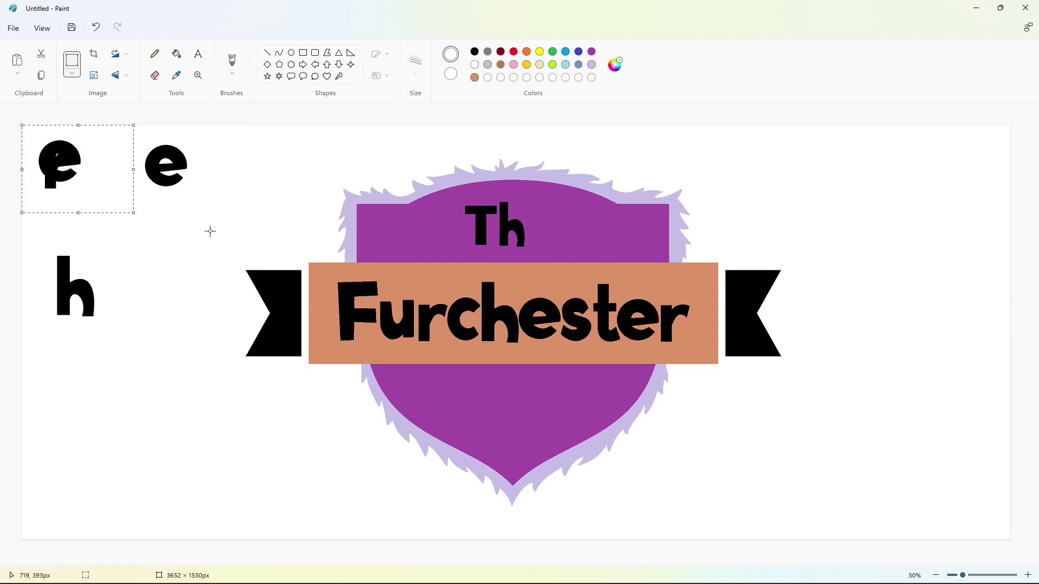
left_click_drag(60, 163, 546, 230)
left_click_drag(542, 267, 542, 267)
left_click_drag(581, 235, 556, 241)
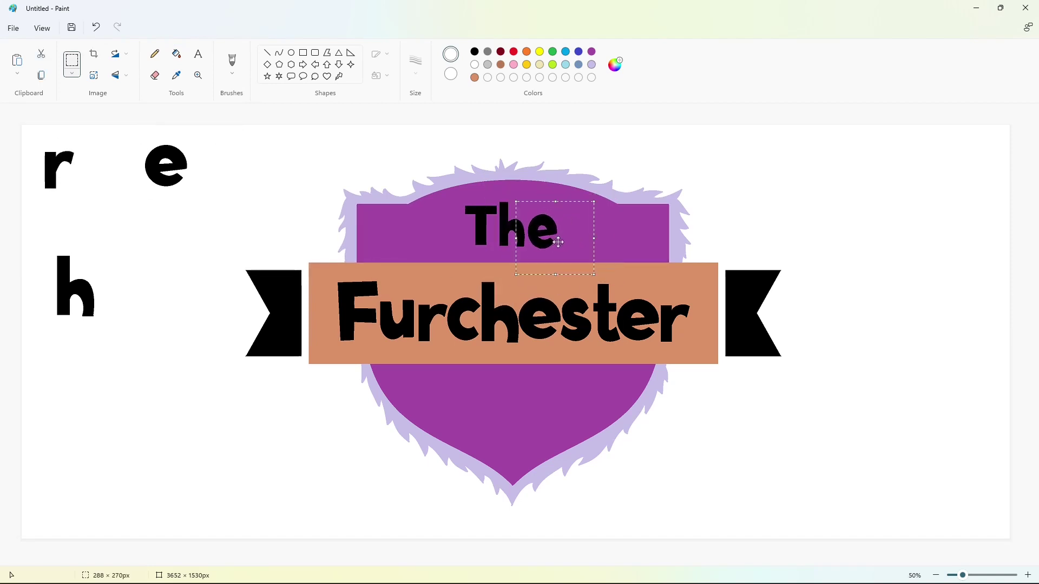
key("ctrl+z")
key("ctrl+v")
left_click_drag(91, 183, 545, 252)
left_click_drag(588, 223, 558, 238)
left_click(676, 266)
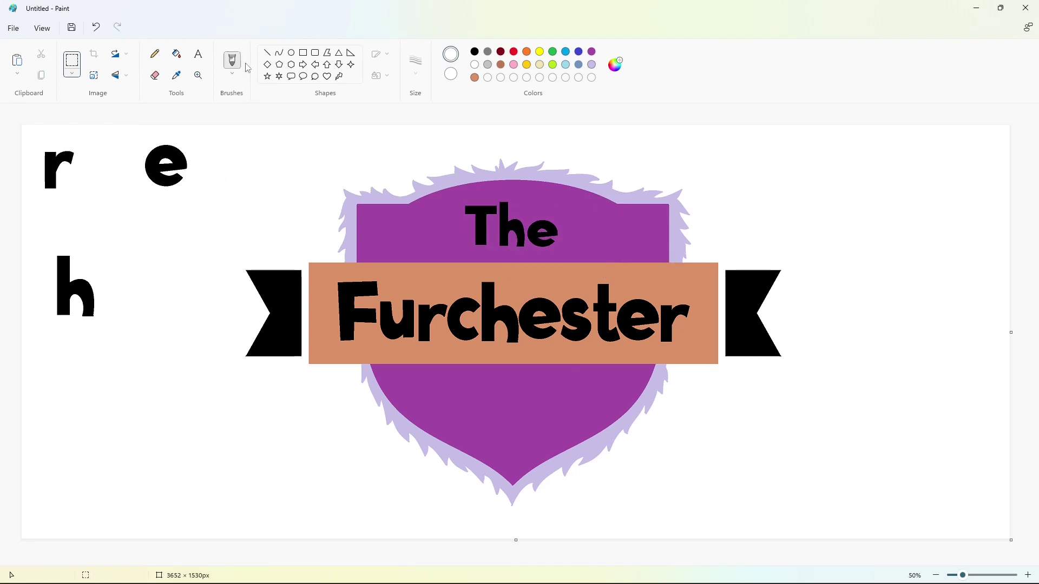
Step: Outline a capital H in black lines below the banner, with two narrow uprights and a crossbar
left_click(267, 53)
mouse_move(442, 373)
left_mouse_down()
mouse_move(443, 429)
mouse_move(452, 374)
mouse_move(454, 428)
left_mouse_up()
left_click_drag(471, 372, 471, 428)
mouse_move(479, 373)
left_mouse_down()
mouse_move(480, 427)
mouse_move(449, 403)
mouse_move(447, 412)
left_mouse_up()
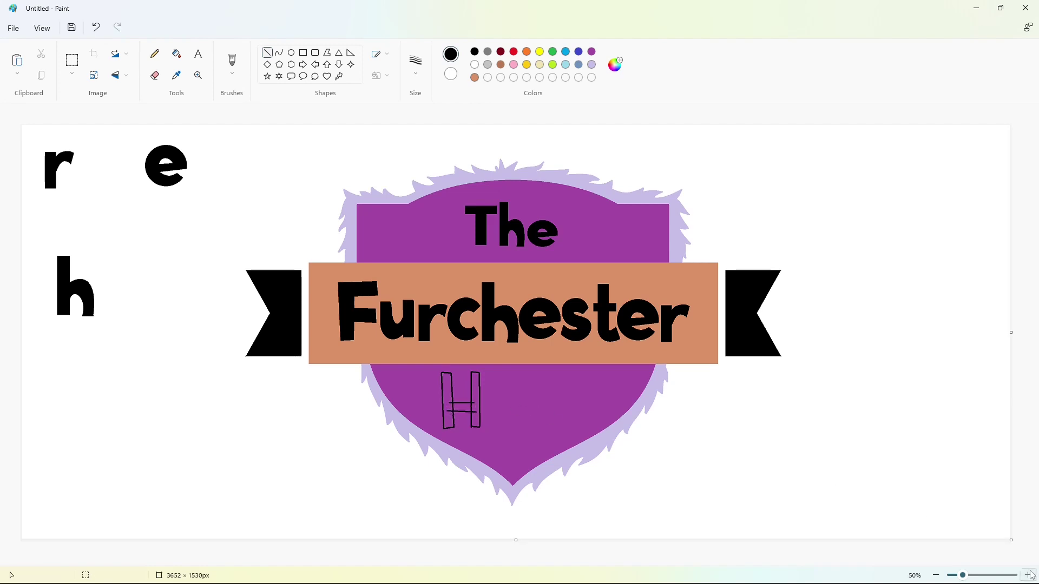
Step: Fill the H's two uprights and crossbar solid black
left_click(1028, 575)
scroll(673, 524, "down", 2)
left_click(177, 54)
left_click(436, 441)
left_click(465, 464)
left_click(491, 441)
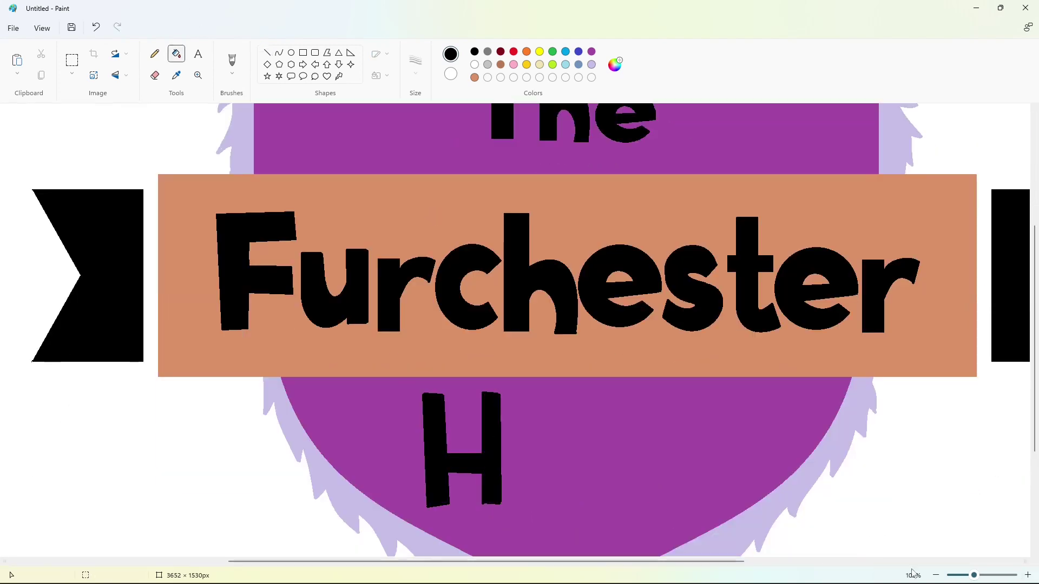
Step: Draw two nested circles beside the H, the inner one about 55 × 59 px, and fill the ring black
left_click(935, 576)
left_click(292, 53)
left_click_drag(485, 407, 507, 419)
left_click(548, 420)
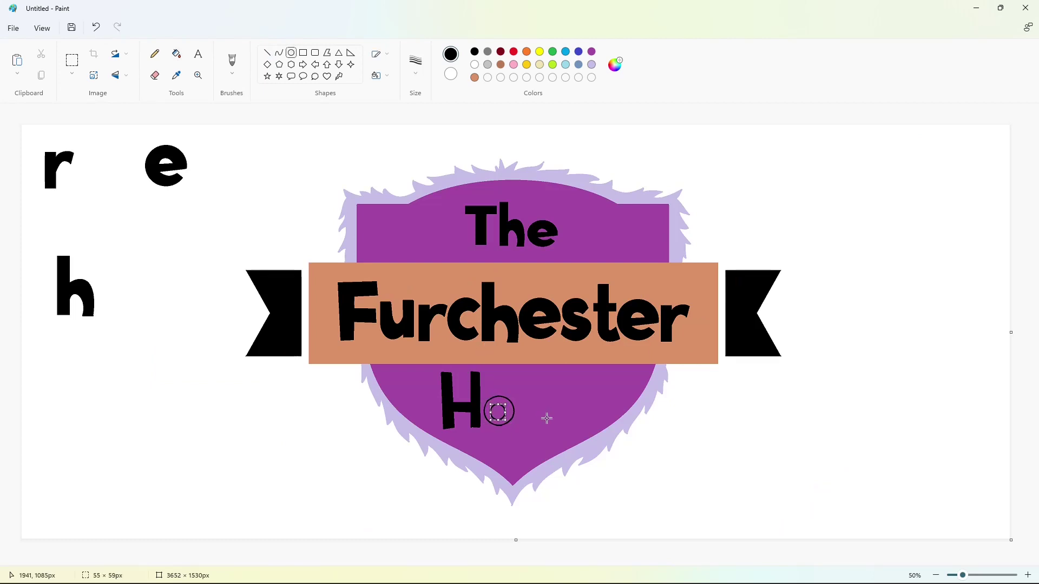
left_click(547, 418)
left_click(177, 53)
left_click(511, 409)
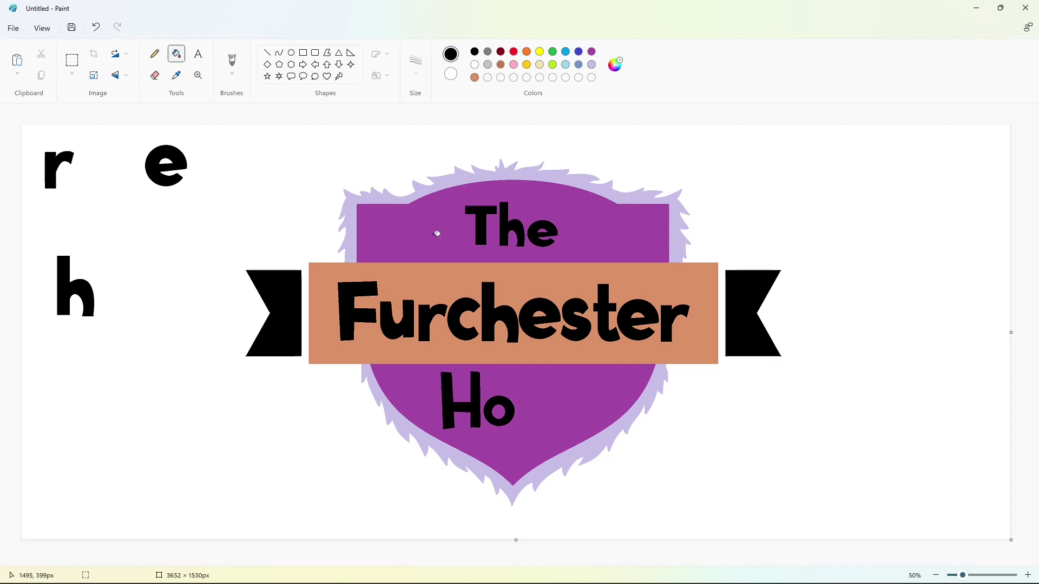
Step: Copy the t from the banner and place the duplicate on the white area near the spare r
left_click(75, 59)
left_click_drag(581, 269, 638, 353)
key("ctrl+c")
key("ctrl+v")
left_click_drag(50, 165, 67, 178)
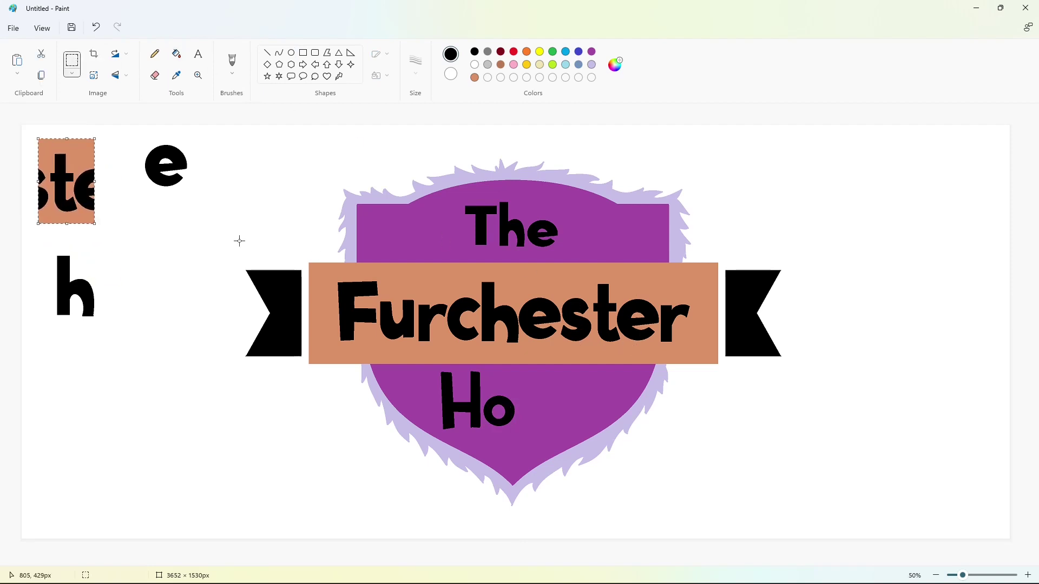
Step: Fill the brown background and stray letter fragments around the duplicated t white, leaving only the black t
left_click(177, 54)
left_click(475, 65)
left_click(84, 157)
left_click(94, 191)
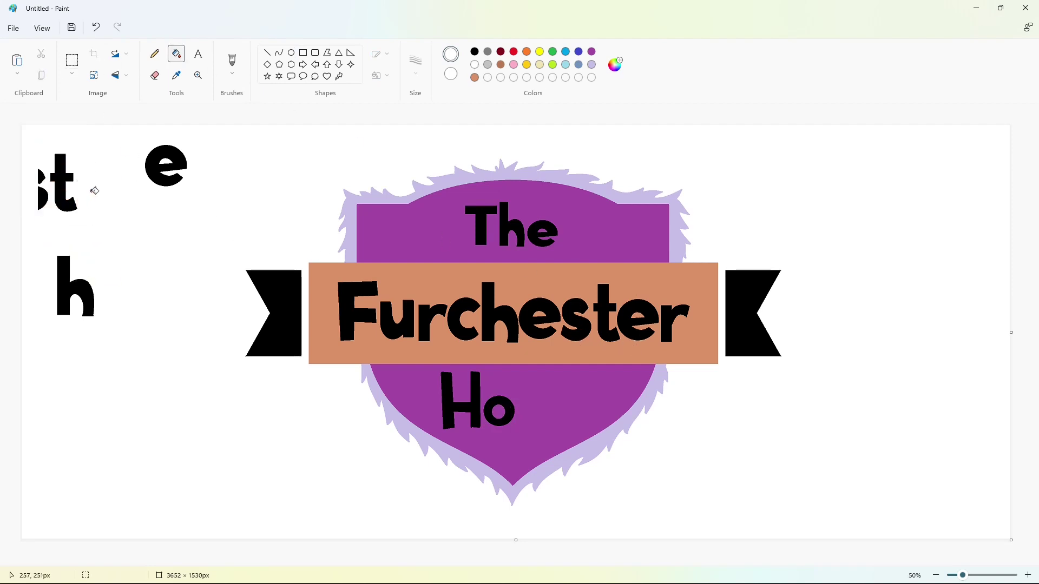
left_click(41, 178)
left_click(43, 198)
Step: Copy the cleaned t and place the duplicate directly after "Ho" below the banner
left_click(72, 60)
left_click_drag(93, 226, 25, 113)
key("ctrl+c")
key("ctrl+v")
left_click_drag(54, 181, 527, 400)
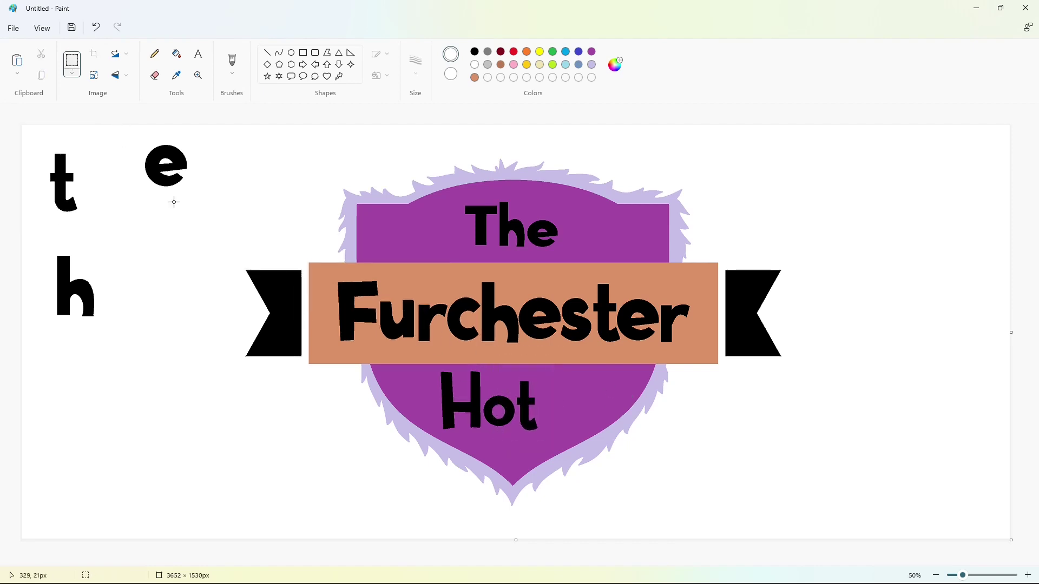
Step: Copy the spare e, place it after "Hot" and scale it down to about 302 × 296 px
left_click_drag(123, 128, 229, 229)
key("ctrl+c")
key("ctrl+v")
left_click_drag(71, 169, 563, 413)
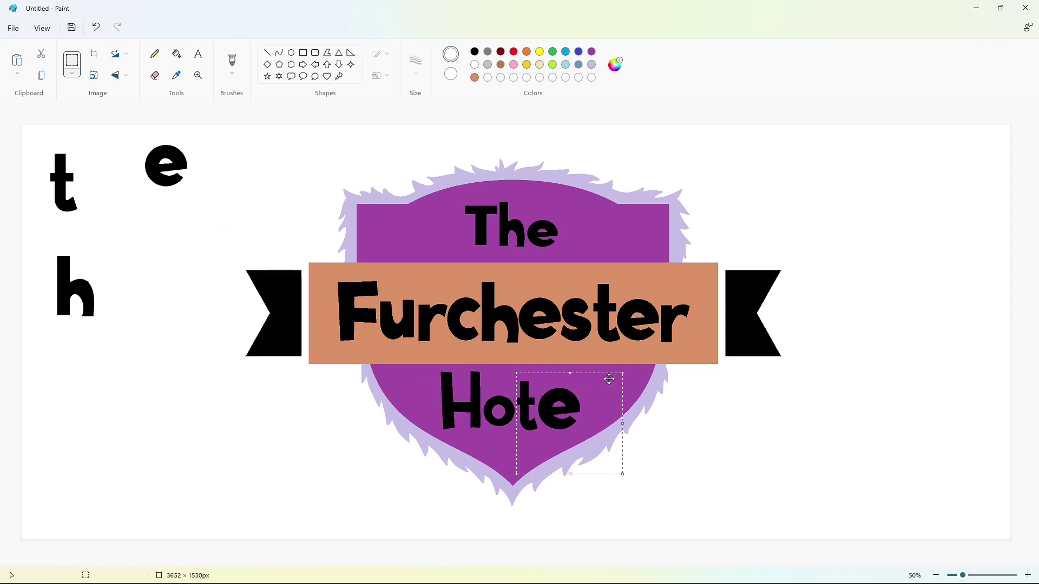
left_click_drag(621, 371, 597, 393)
mouse_move(554, 434)
left_mouse_down()
mouse_move(573, 412)
mouse_move(559, 425)
left_mouse_up()
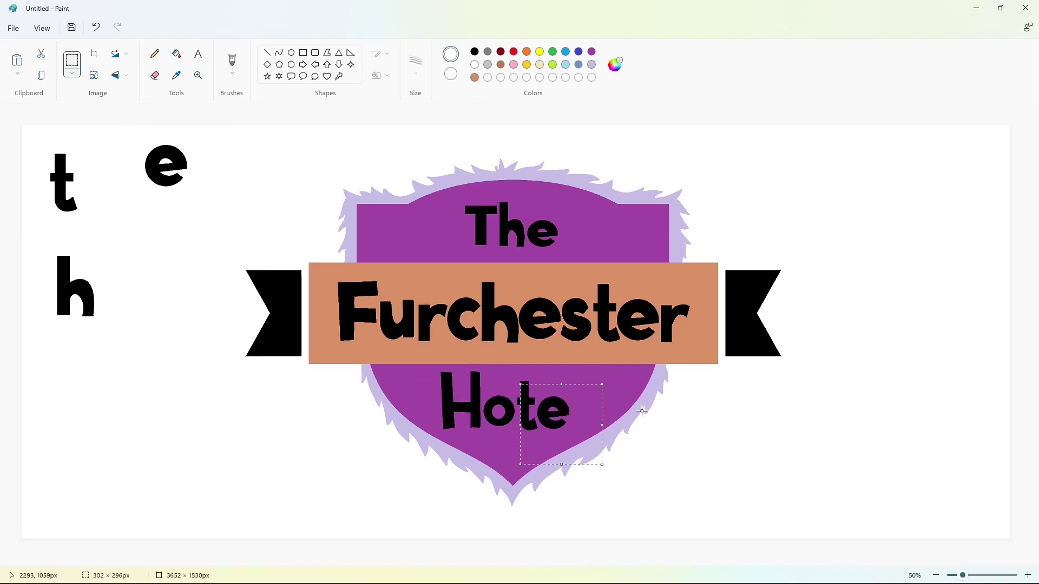
Step: Draw a narrow, slightly slanted l after "Hote" with black lines and fill it solid black
left_click(267, 53)
left_click(474, 52)
left_click_drag(575, 373, 576, 416)
left_click(579, 392)
key("ctrl+z")
key("ctrl+z")
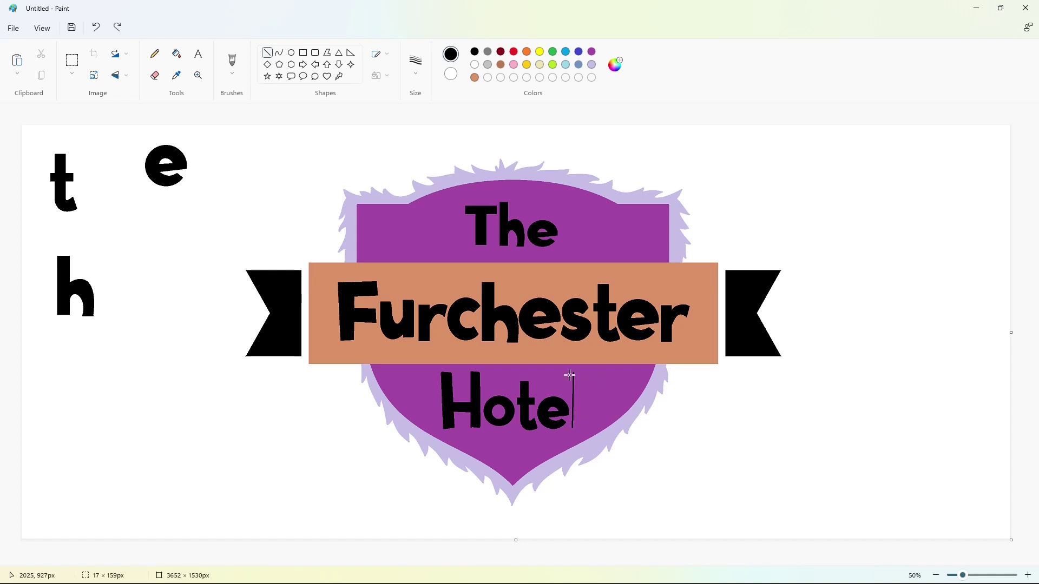
left_click_drag(583, 372, 574, 429)
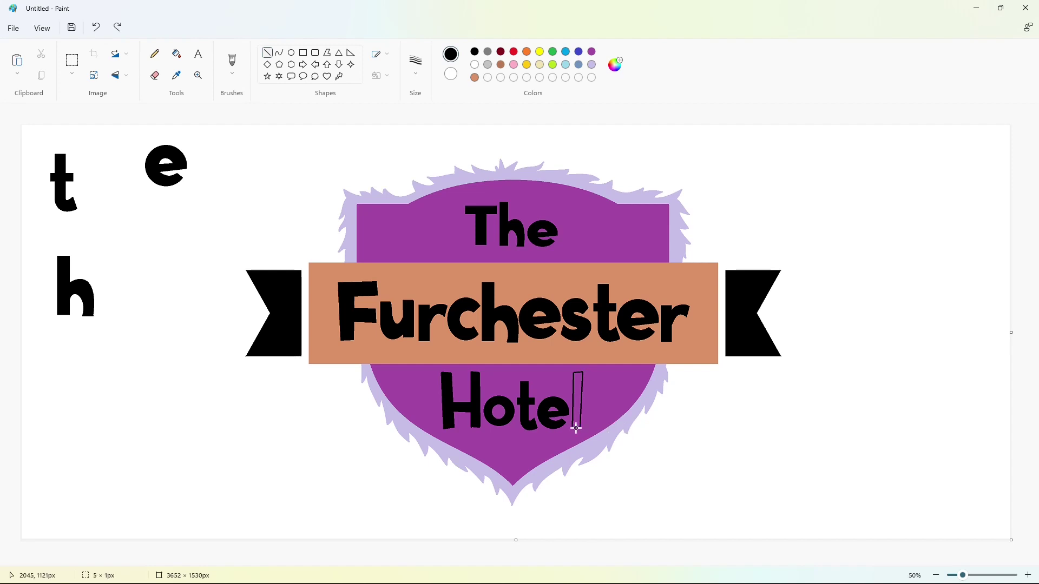
left_click(176, 53)
left_click(577, 400)
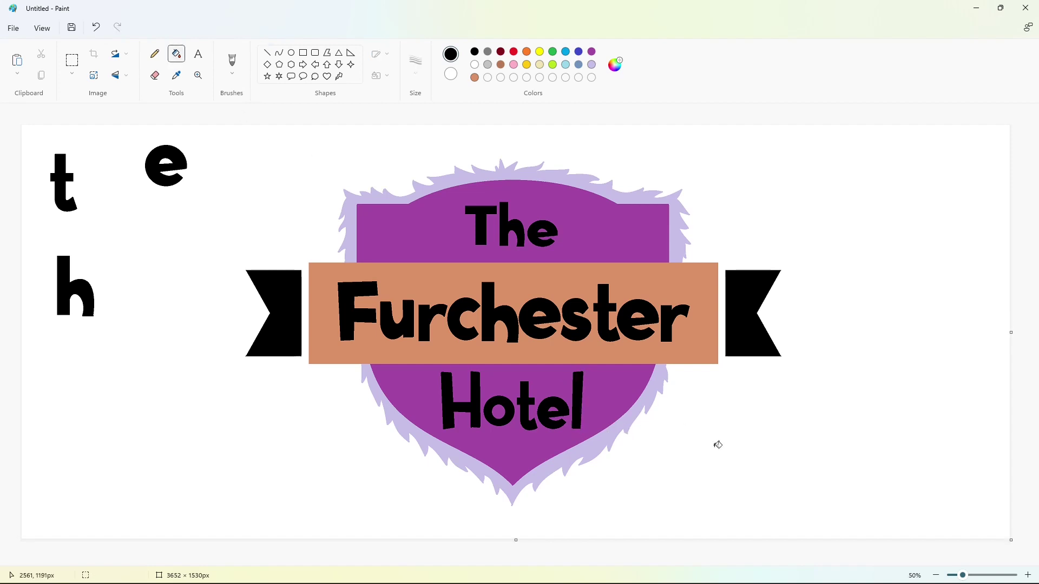
Step: Draw the large spiral and sweeping double-line stem of a flourish in black curves to the left of "The"
left_click(279, 53)
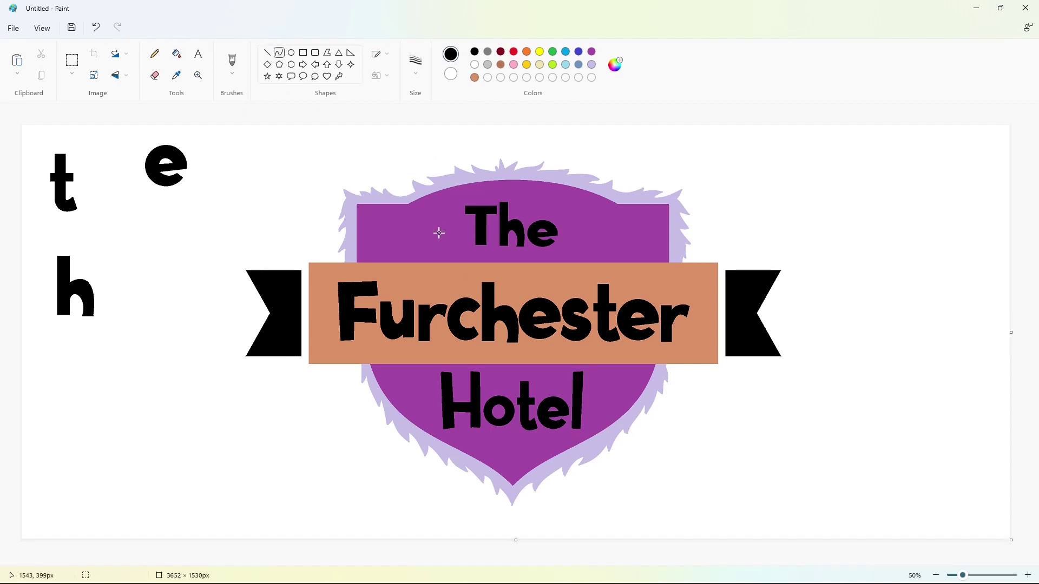
mouse_move(439, 233)
left_mouse_down()
mouse_move(428, 234)
mouse_move(433, 225)
mouse_move(443, 242)
mouse_move(425, 238)
mouse_move(434, 245)
mouse_move(431, 218)
mouse_move(454, 236)
mouse_move(455, 215)
mouse_move(433, 223)
mouse_move(445, 232)
left_mouse_up()
left_click(467, 224)
left_click(501, 241)
left_click(494, 216)
mouse_move(442, 226)
left_mouse_down()
mouse_move(433, 247)
mouse_move(420, 224)
left_mouse_up()
left_click(483, 236)
mouse_move(421, 236)
left_mouse_down()
mouse_move(463, 238)
mouse_move(392, 245)
mouse_move(414, 219)
left_mouse_up()
left_click(478, 241)
left_click(518, 254)
mouse_move(415, 222)
left_mouse_down()
mouse_move(393, 234)
mouse_move(421, 203)
left_mouse_up()
left_click(541, 238)
left_click(385, 271)
Step: Add a small curl at the flourish's left end and close its outline
left_click_drag(392, 246, 367, 235)
mouse_move(377, 241)
left_mouse_down()
mouse_move(366, 248)
mouse_move(372, 238)
left_mouse_up()
mouse_move(384, 238)
left_mouse_down()
mouse_move(378, 248)
mouse_move(372, 226)
left_mouse_up()
left_click_drag(376, 225, 377, 237)
left_click(389, 234)
left_click_drag(381, 235, 385, 238)
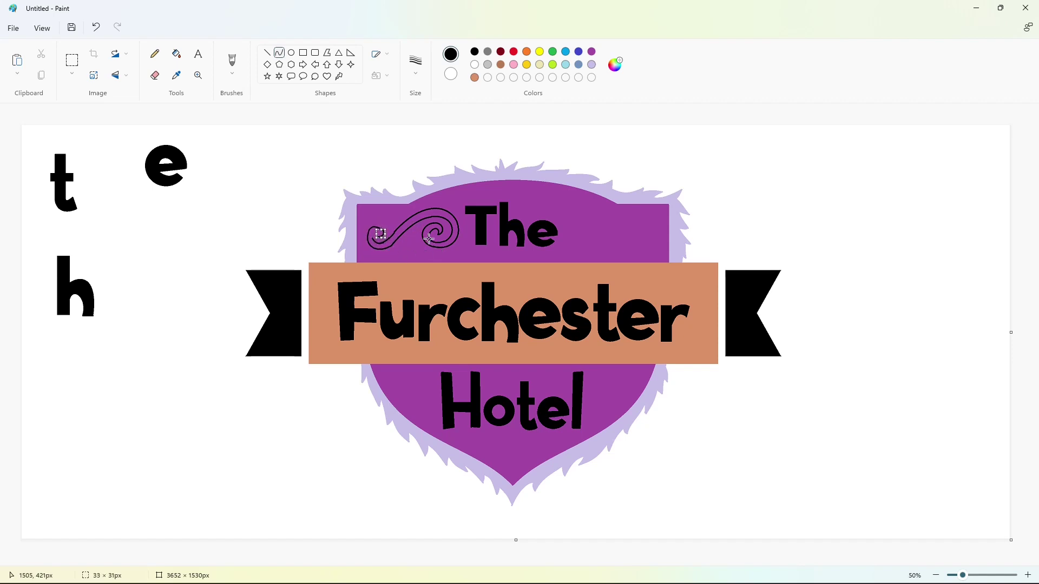
left_click(429, 239)
Step: Fill the flourish outline solid black
left_click(1028, 575)
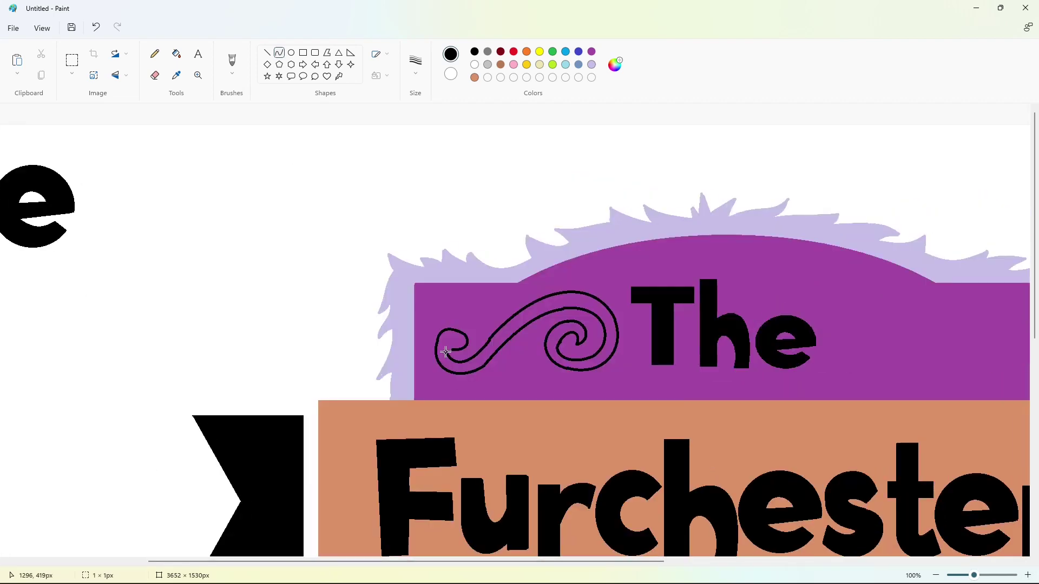
left_click(176, 54)
left_click(575, 294)
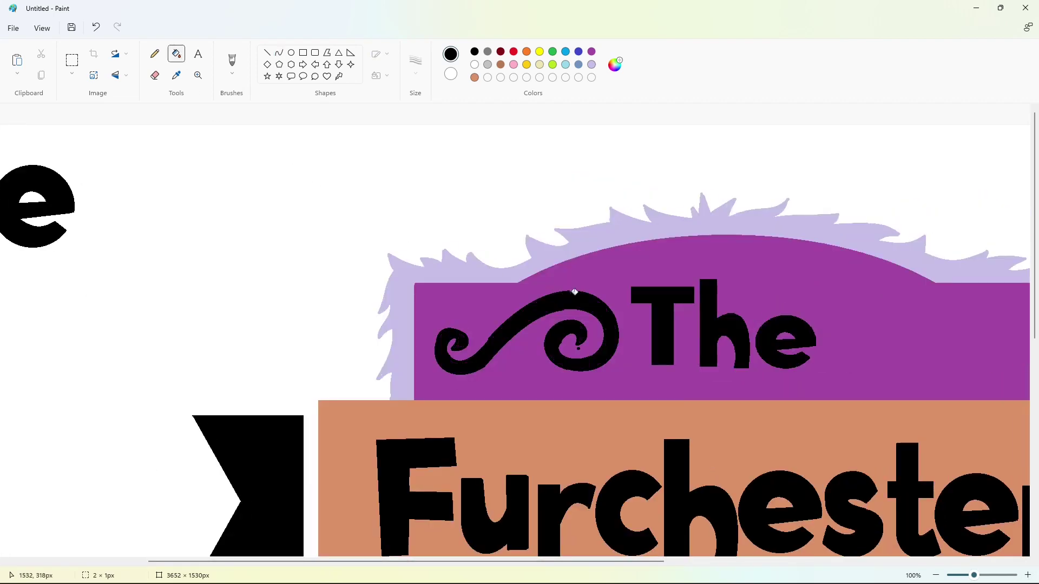
Step: Touch up the edges of the flourish's stem with short purple lines
left_click(591, 52)
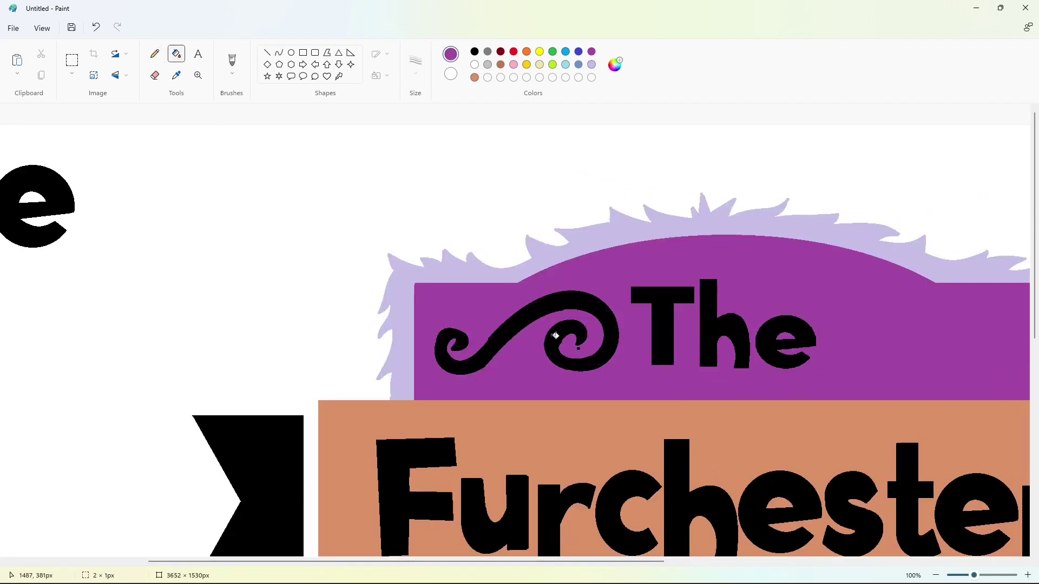
left_click(267, 53)
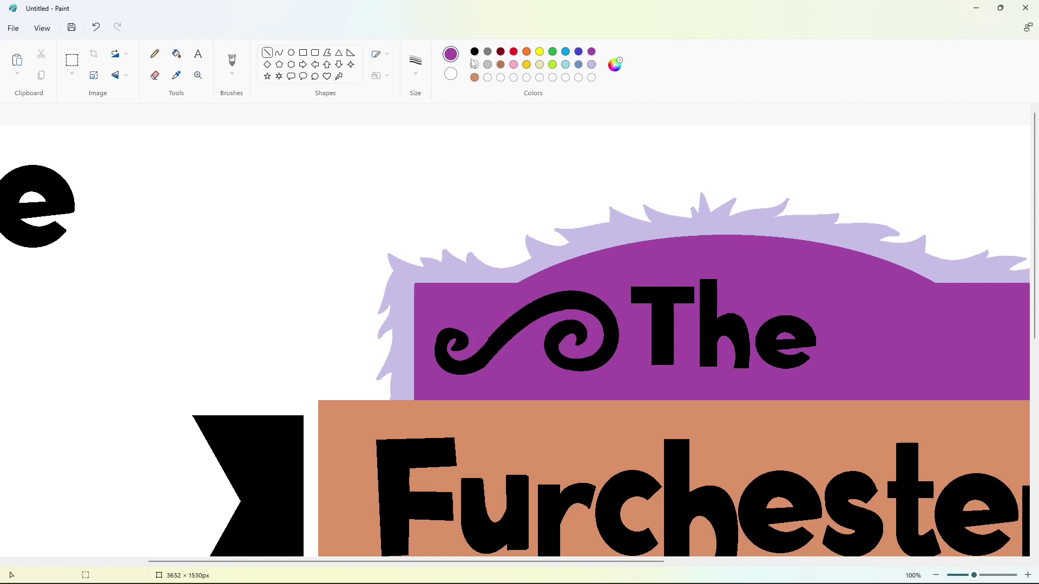
left_click(475, 52)
left_click(591, 53)
left_click_drag(493, 330, 493, 327)
left_click(559, 319)
left_click_drag(482, 370, 494, 362)
left_click(545, 359)
Step: Copy the flourish beside "The", place the duplicate on the white area near the spare e and fill its background white
left_click(72, 60)
mouse_move(629, 258)
left_mouse_down()
mouse_move(429, 401)
mouse_move(435, 374)
left_mouse_up()
left_click(429, 297)
left_click_drag(423, 285, 621, 382)
key("ctrl+c")
key("ctrl+v")
left_click_drag(158, 218, 157, 250)
left_click(177, 53)
left_click(474, 65)
left_click(130, 227)
Step: Copy the cleaned flourish, flip the duplicate horizontally and place it to the right of "The"
left_click(72, 60)
left_click_drag(270, 323, 33, 128)
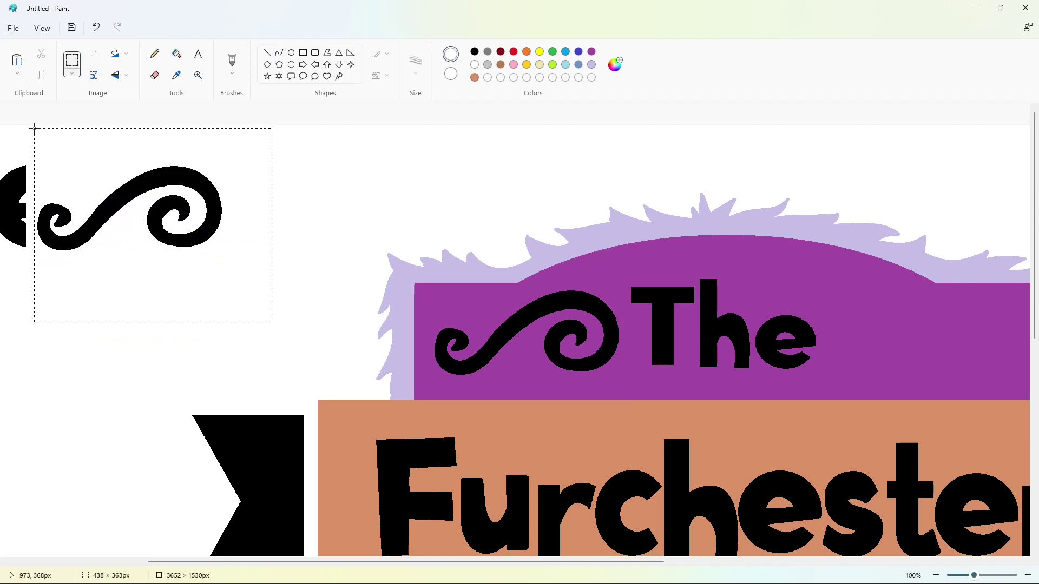
left_click(325, 270)
left_click(936, 576)
key("ctrl+v")
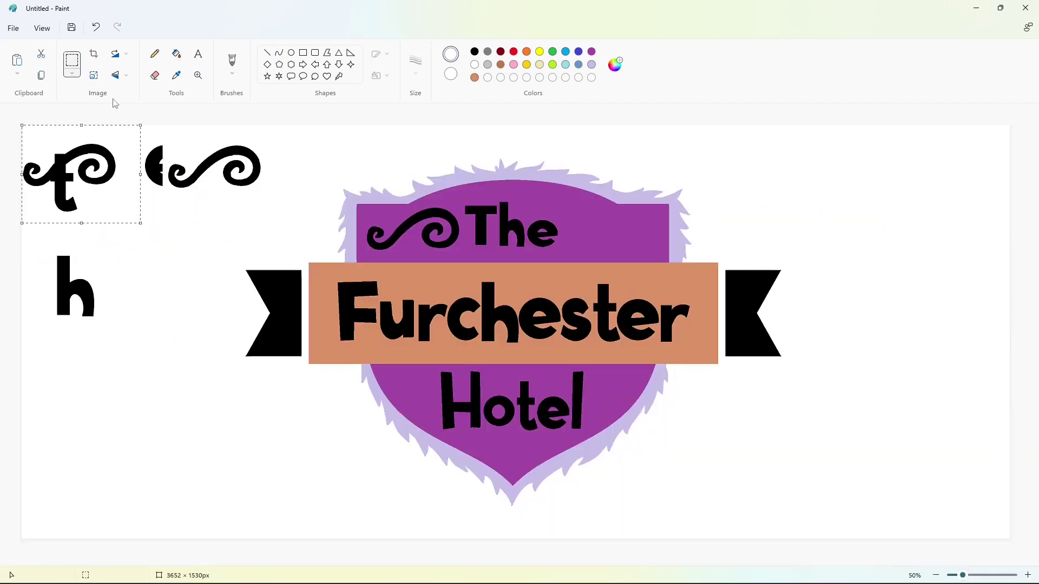
left_click(119, 75)
left_click(128, 108)
left_click_drag(70, 169, 588, 233)
left_click(856, 265)
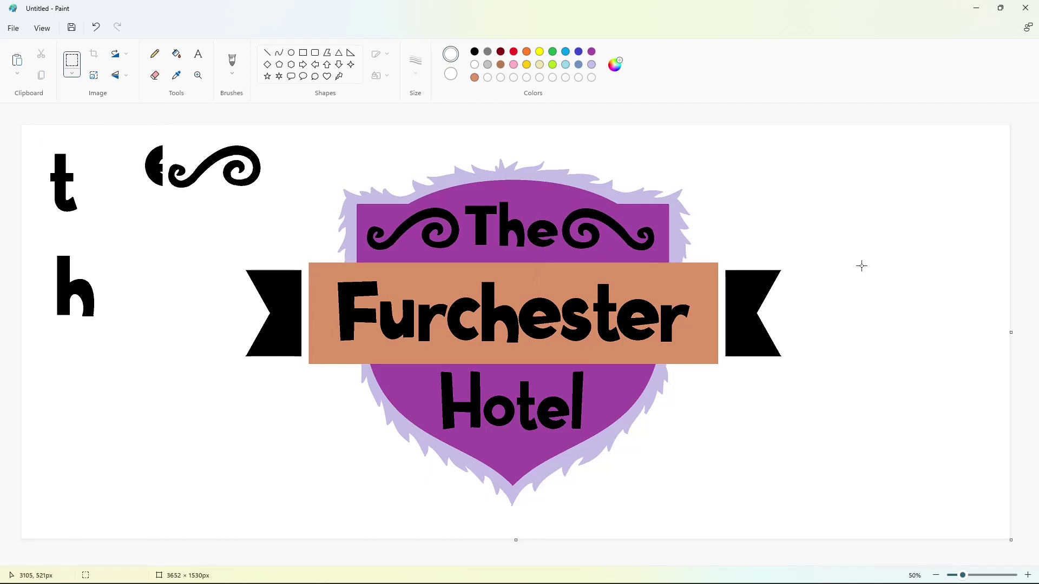
Step: Fill the spare flourish and the spare letters e, t and h white to clear them from the canvas
left_click(177, 54)
left_click(241, 151)
left_click(153, 165)
left_click(63, 184)
left_click(65, 287)
Step: Recolour the fur border green above and below the banner
left_click(552, 52)
left_click(583, 179)
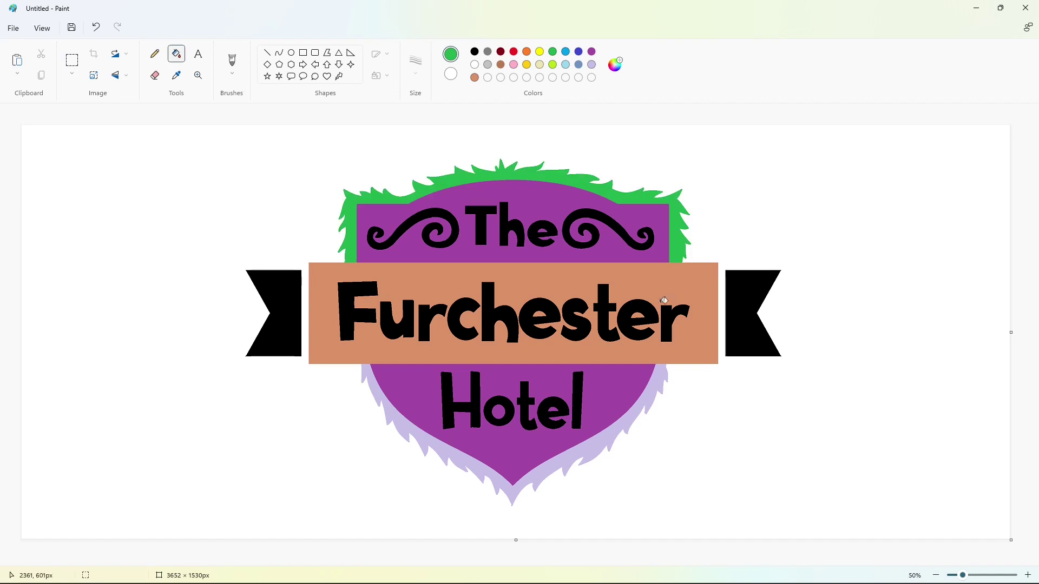
left_click(661, 377)
Step: Mix a slightly darker custom shade of lime and fill the shield's body with it above and below the banner
left_click(553, 64)
left_click(553, 202)
left_click(615, 65)
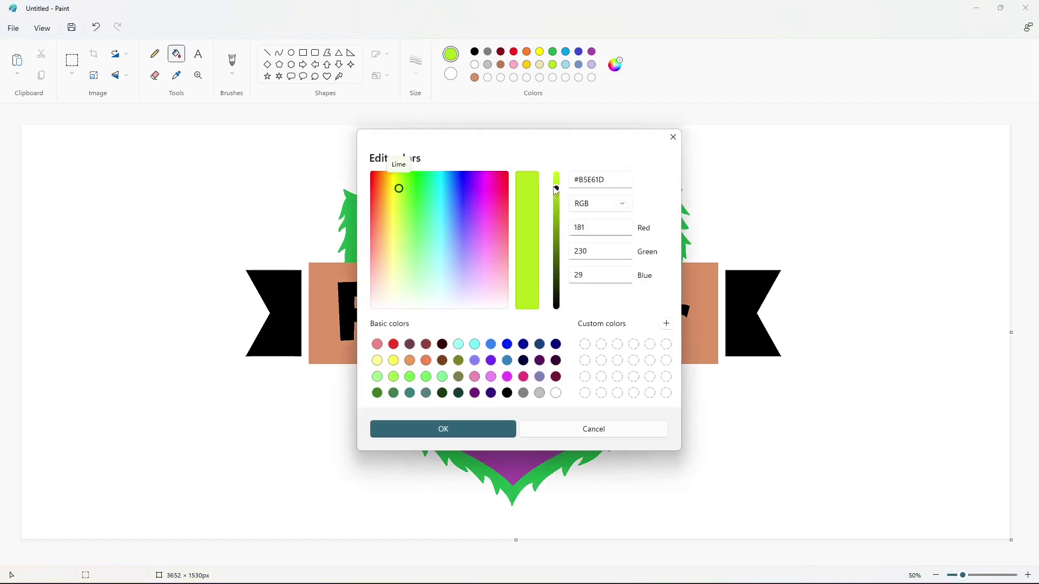
left_click(505, 431)
left_click(616, 65)
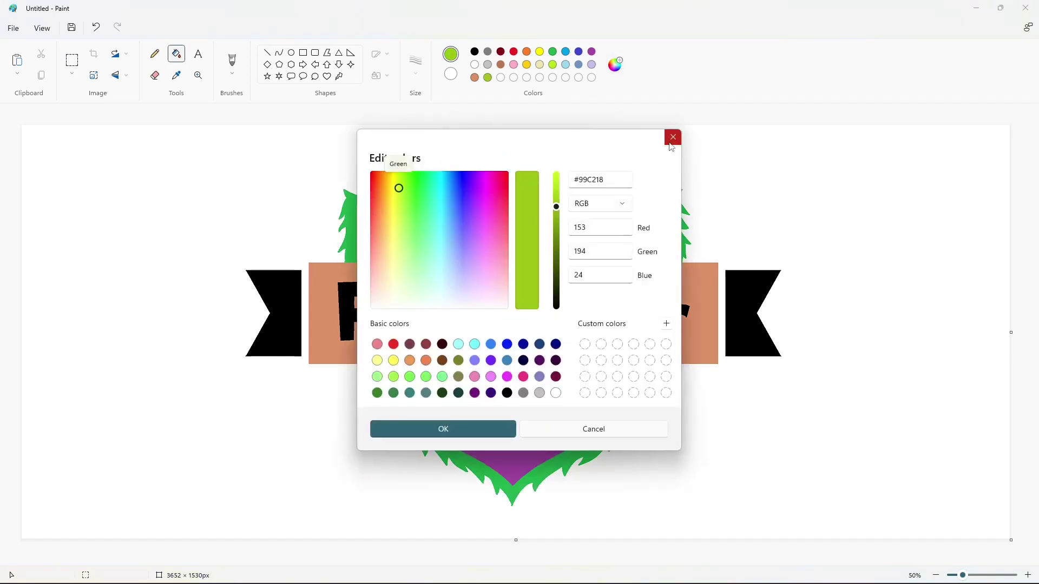
left_click_drag(556, 206, 556, 201)
left_click(496, 432)
left_click(563, 200)
left_click(613, 391)
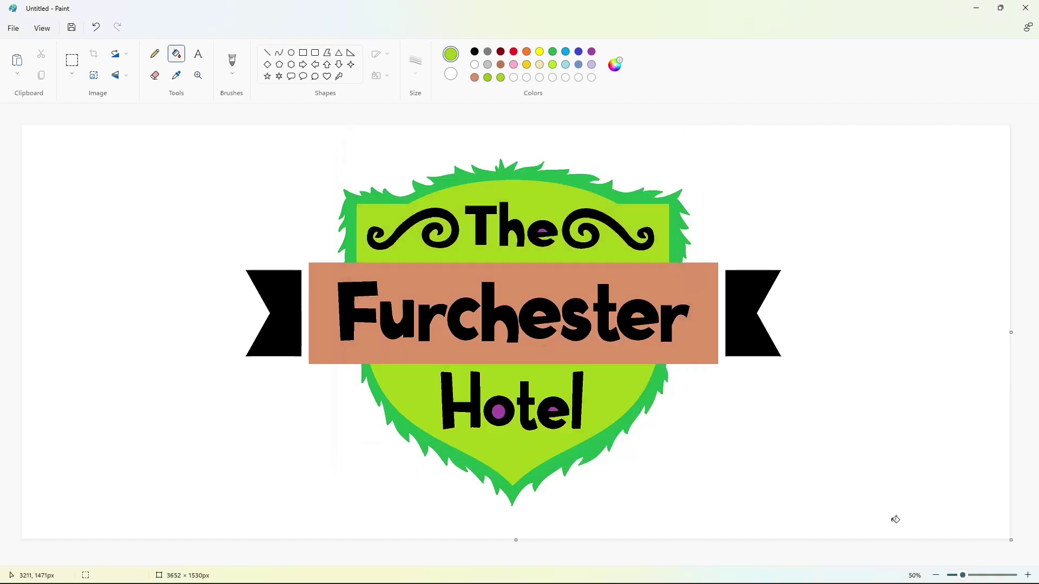
Step: Fill the purple openings inside the letters of "The" and "Hotel" with the custom lime
scroll(415, 520, "up", 1)
scroll(614, 311, "right", 5)
left_click(581, 227)
scroll(582, 227, "down", 3)
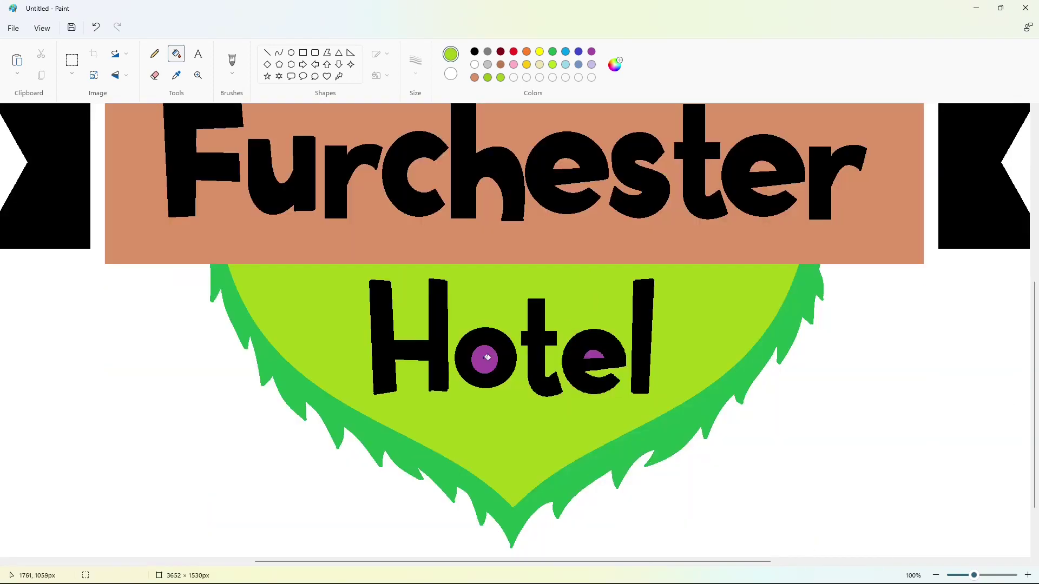
left_click(482, 359)
scroll(777, 371, "down", 1)
Step: Try gold and yellow fills on the flourish to the left of "The"
left_click(526, 65)
left_click(454, 224)
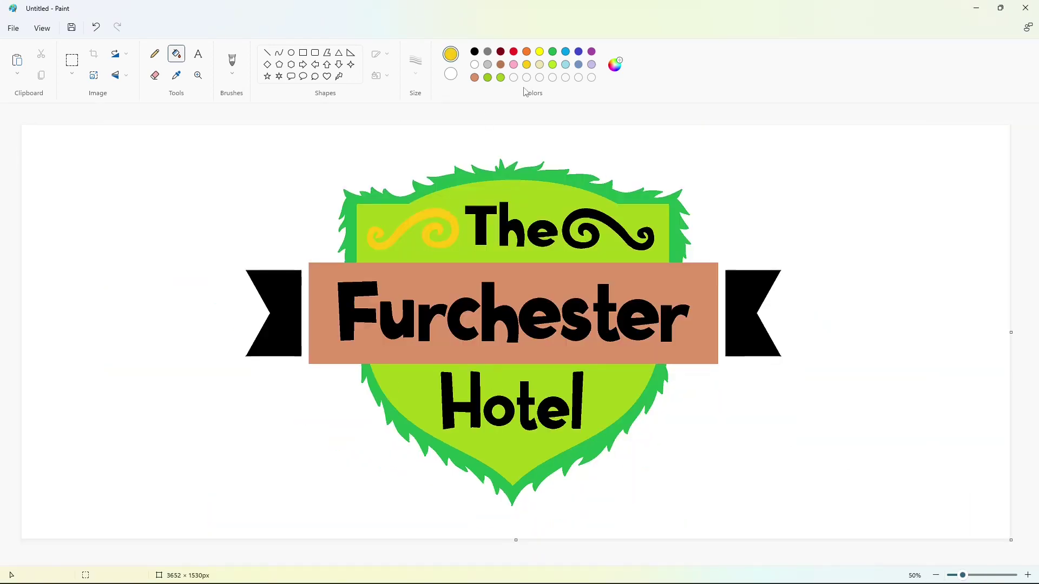
left_click(539, 52)
left_click(455, 225)
Step: Fill both flourishes beside "The" green
left_click(553, 51)
left_click(432, 230)
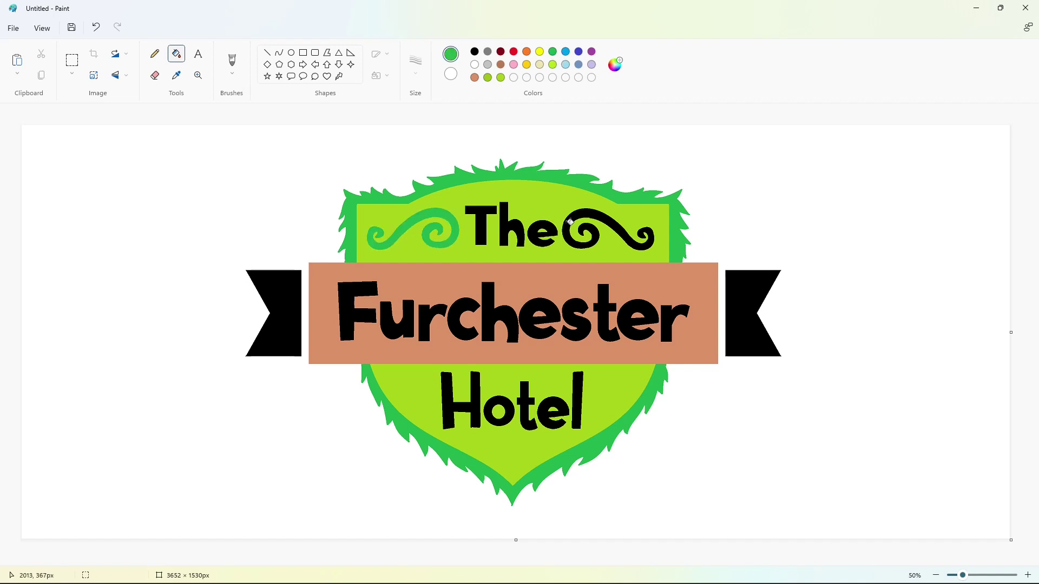
left_click(571, 222)
Step: Recolour the letters of "The" yellow
left_click(540, 51)
left_click(476, 211)
left_click(541, 238)
Step: Recolour all the letters of "Furchester" on the banner yellow
left_click(346, 295)
left_click(411, 324)
left_click(433, 325)
left_click(501, 320)
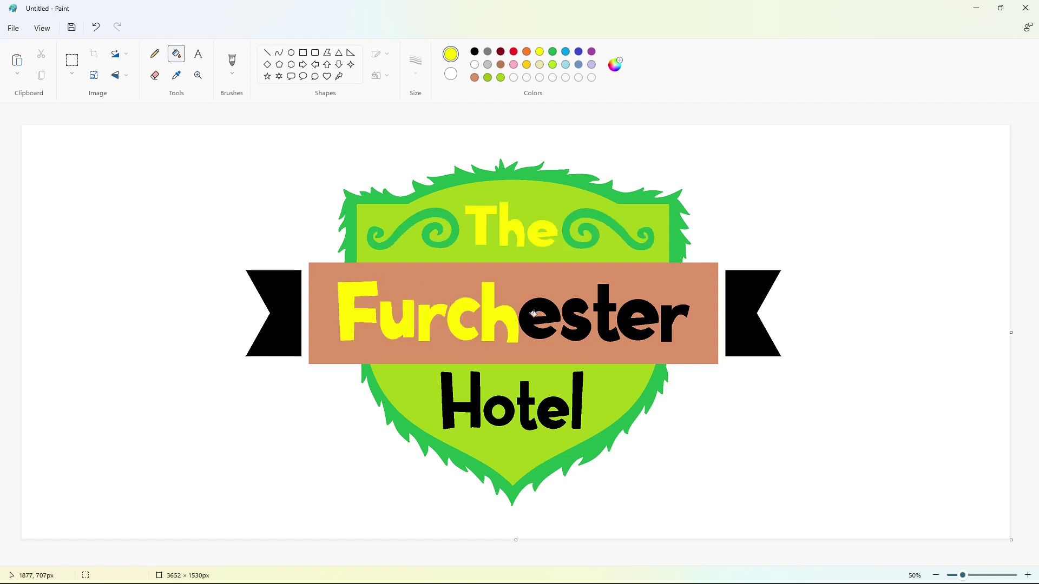
left_click(538, 324)
left_click(603, 320)
left_click(641, 324)
Step: Recolour all the letters of "Hotel" yellow
left_click(578, 400)
left_click(552, 414)
left_click(522, 403)
left_click(503, 403)
left_click(460, 400)
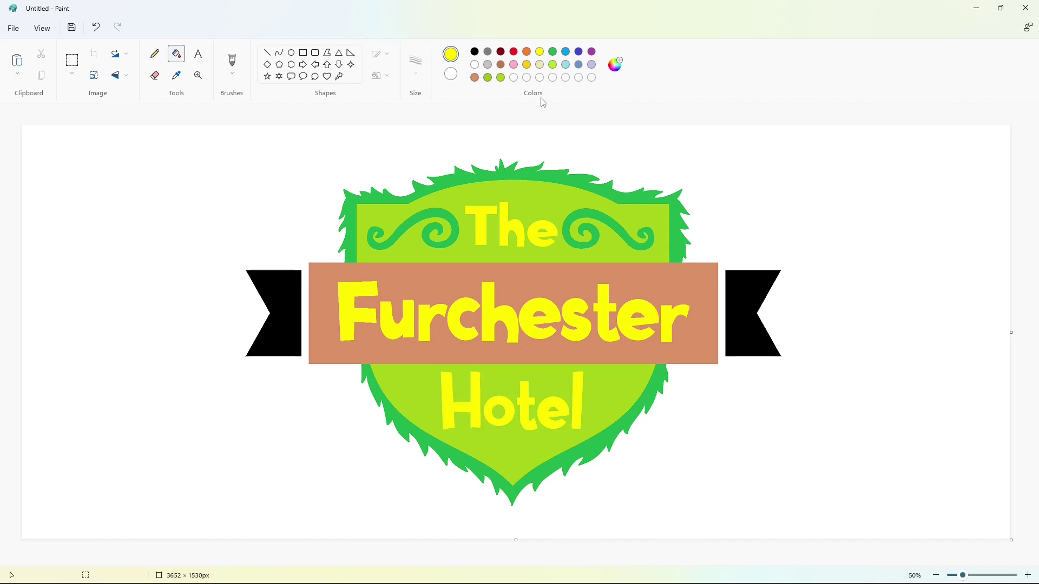
Step: Try a darker custom purple as the fill of the banner
left_click(592, 51)
left_click(615, 65)
left_click(441, 429)
left_click(526, 292)
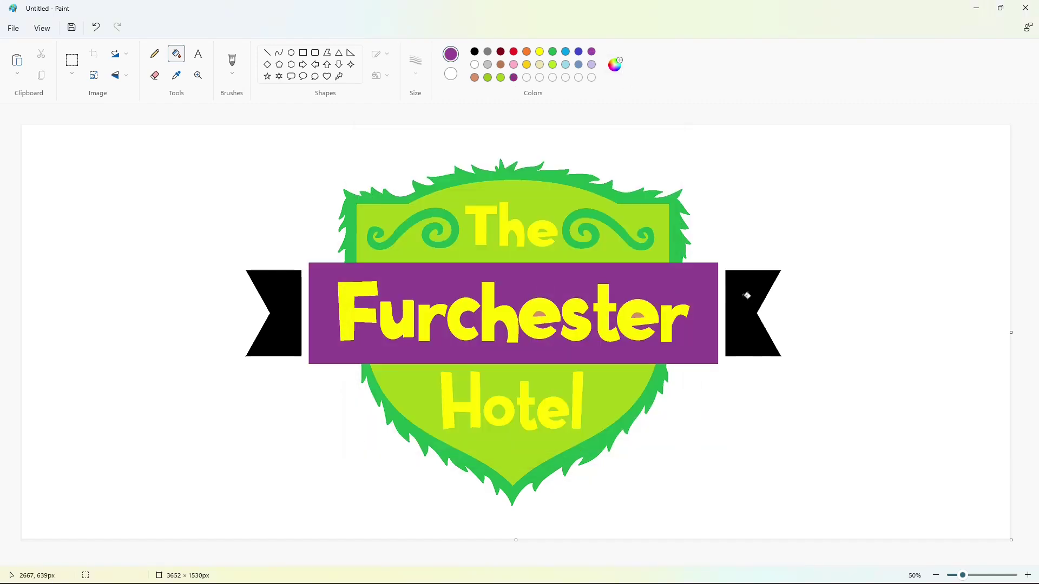
Step: Fill the banner, both ribbon ends and the opening of the first e in "Furchester" with the standard purple
left_click(589, 275)
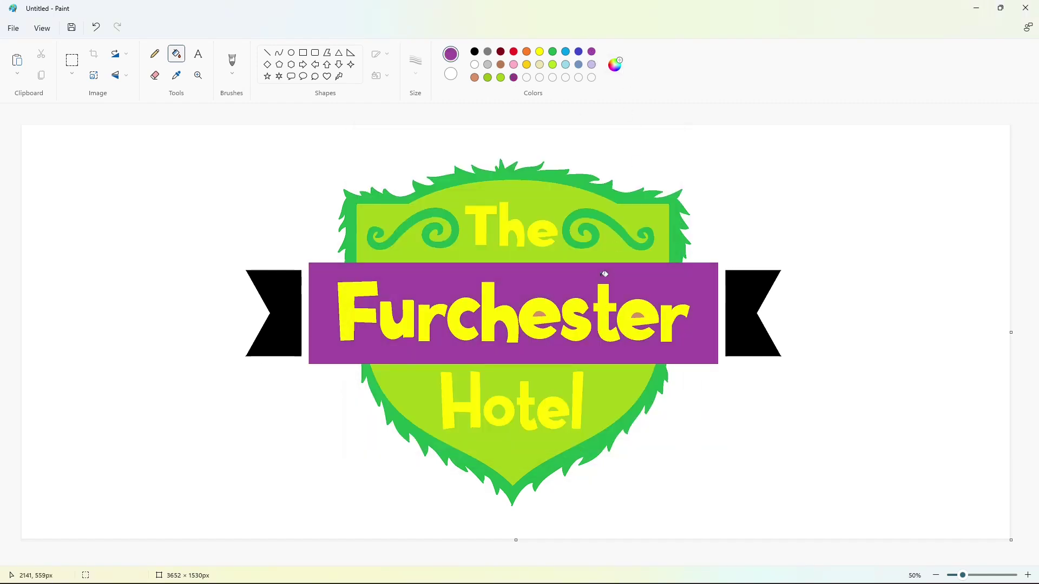
left_click(293, 315)
left_click(726, 325)
left_click(542, 312)
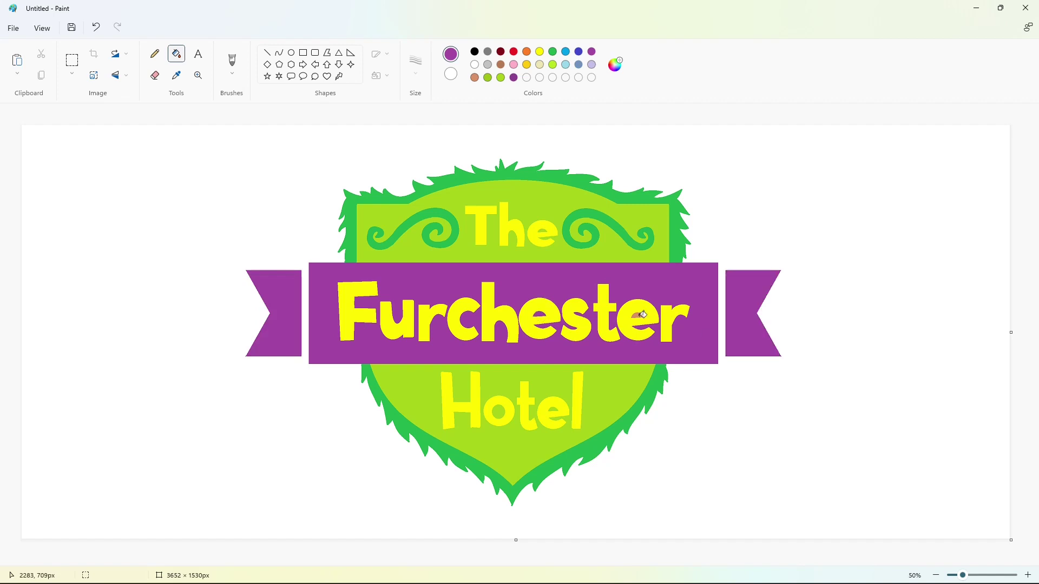